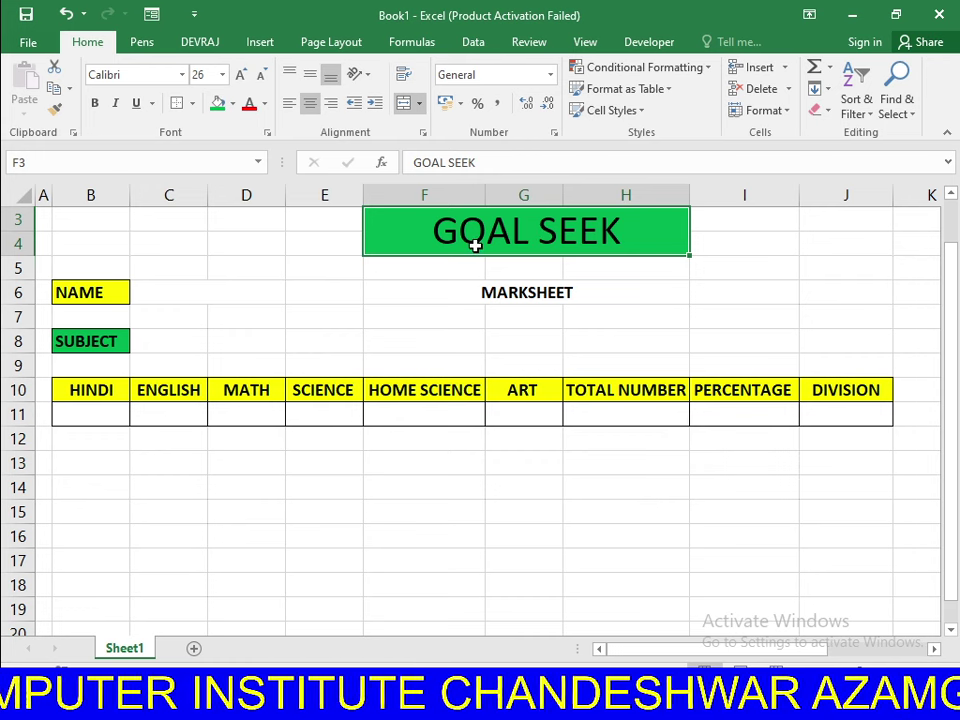
- Give the merged MARKSHEET title cell F6 a light orange theme fill
drag(80, 292, 866, 390)
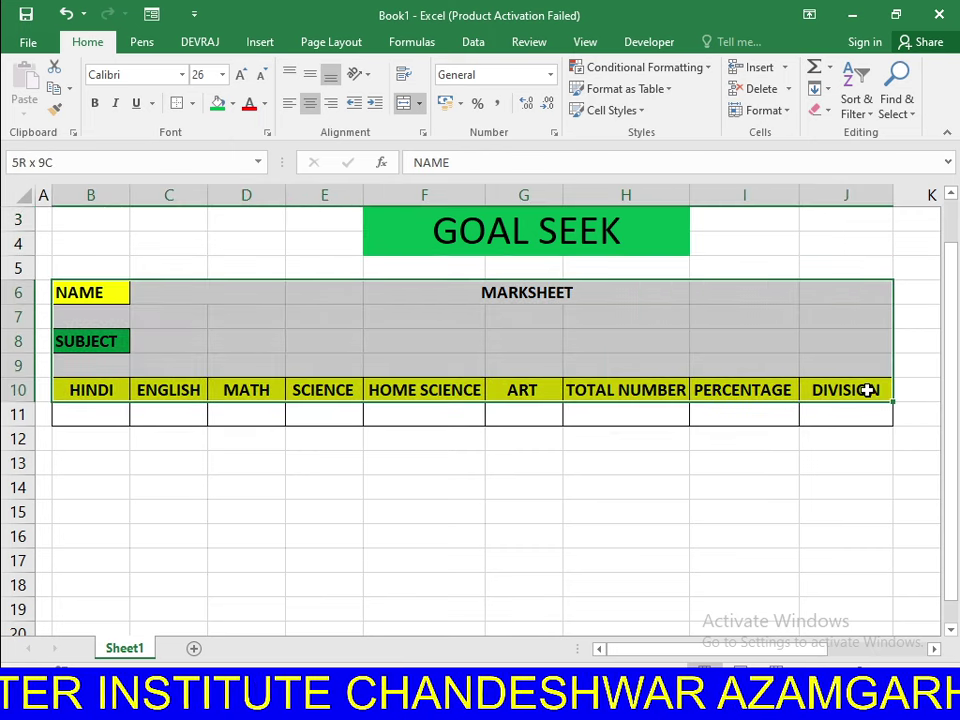
click(529, 487)
click(467, 291)
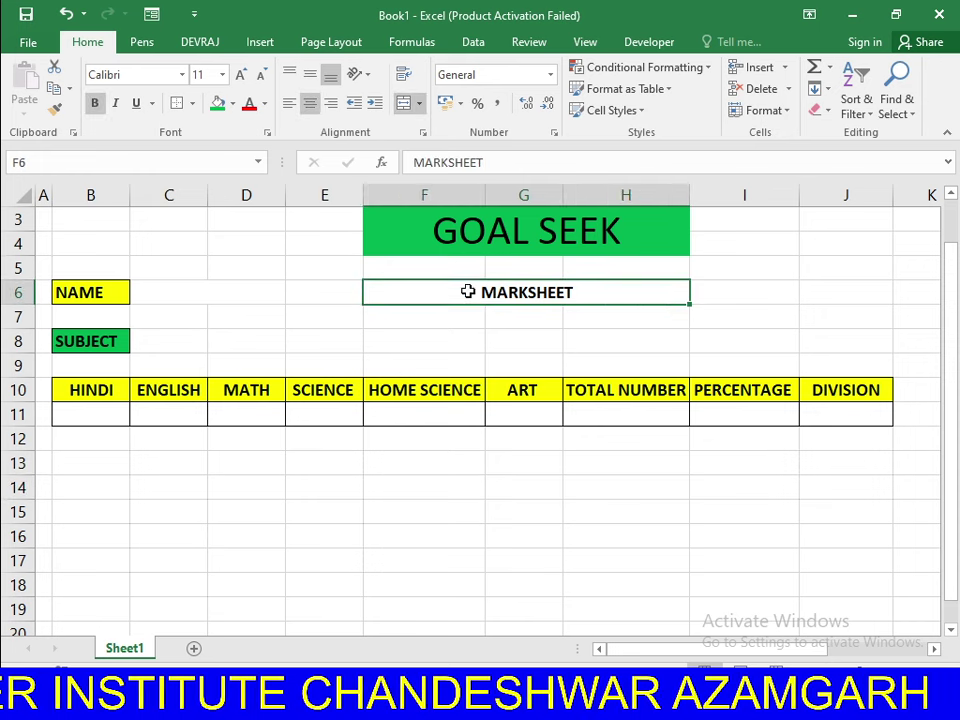
click(232, 104)
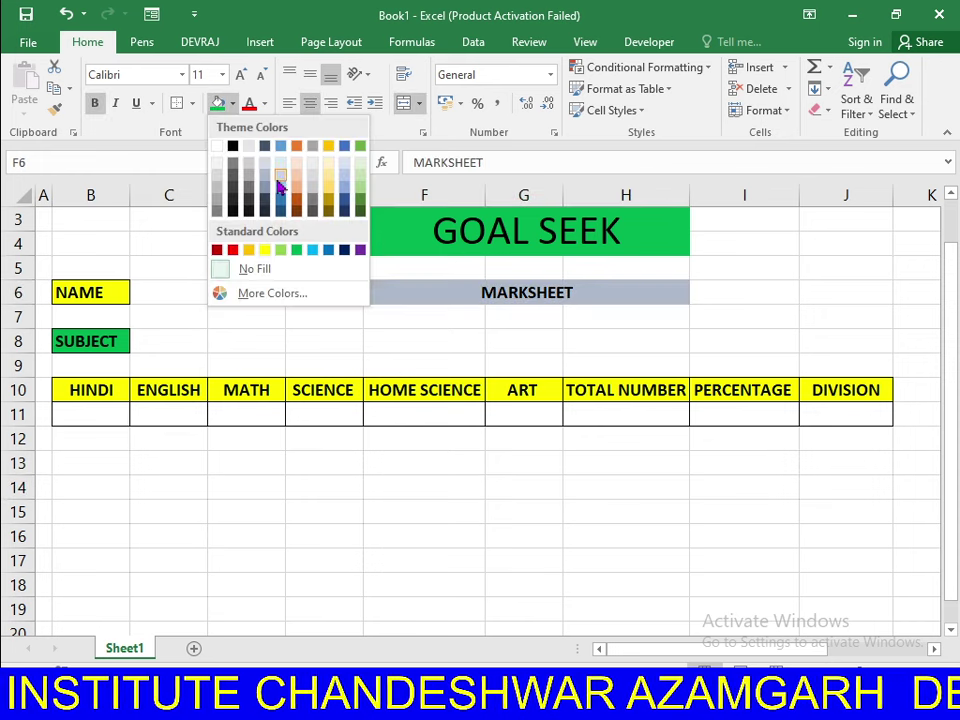
click(300, 183)
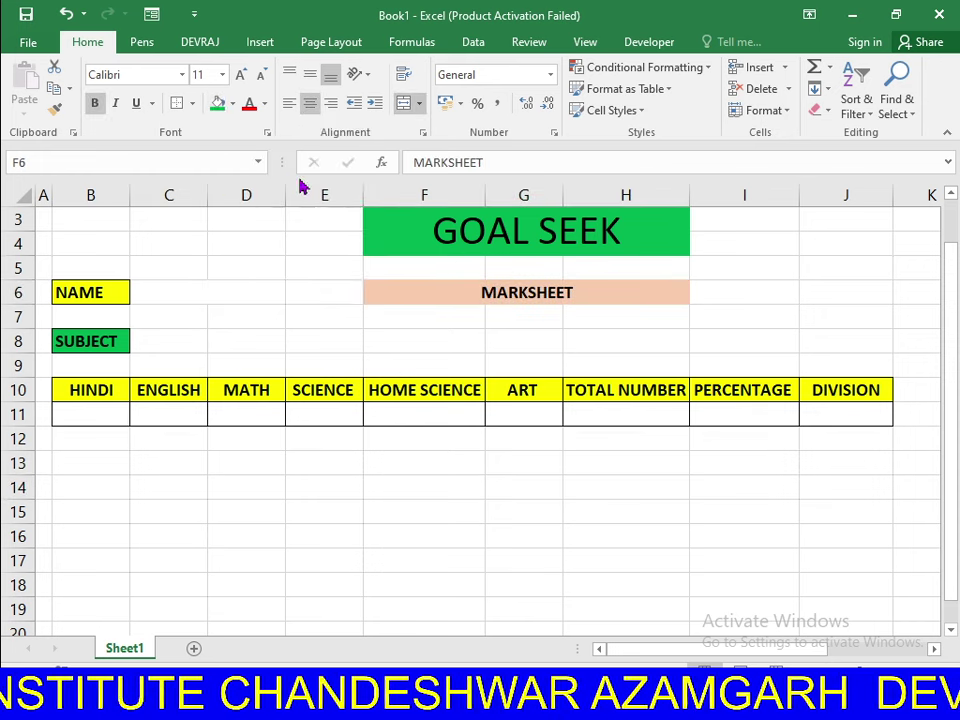
click(424, 489)
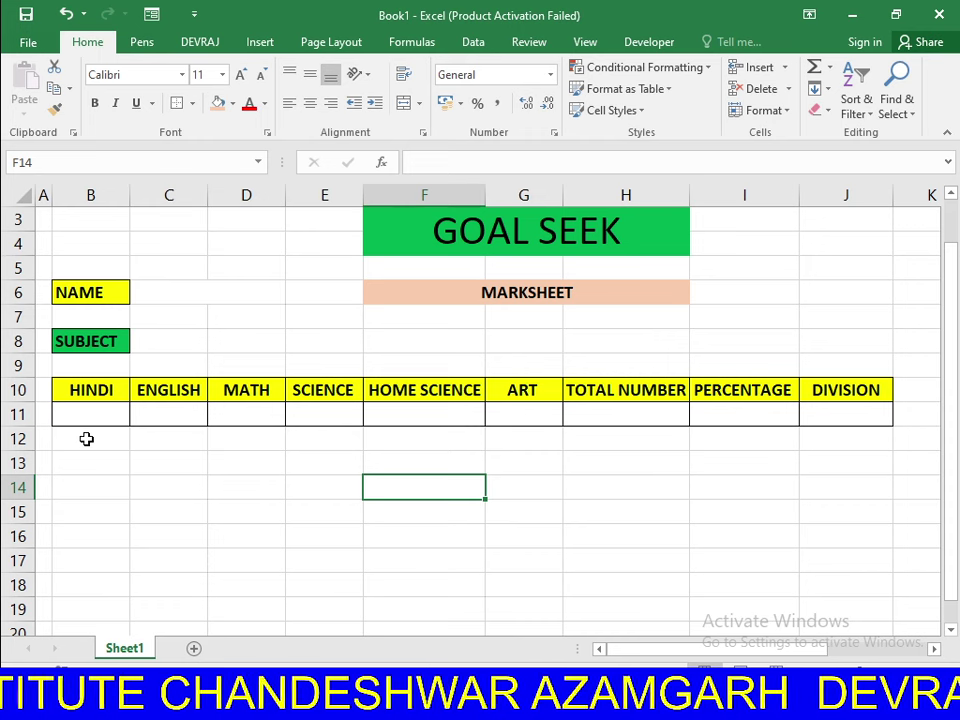
- Add a bottom border under the name cells C6:D6 beside NAME
click(78, 306)
drag(169, 292, 246, 292)
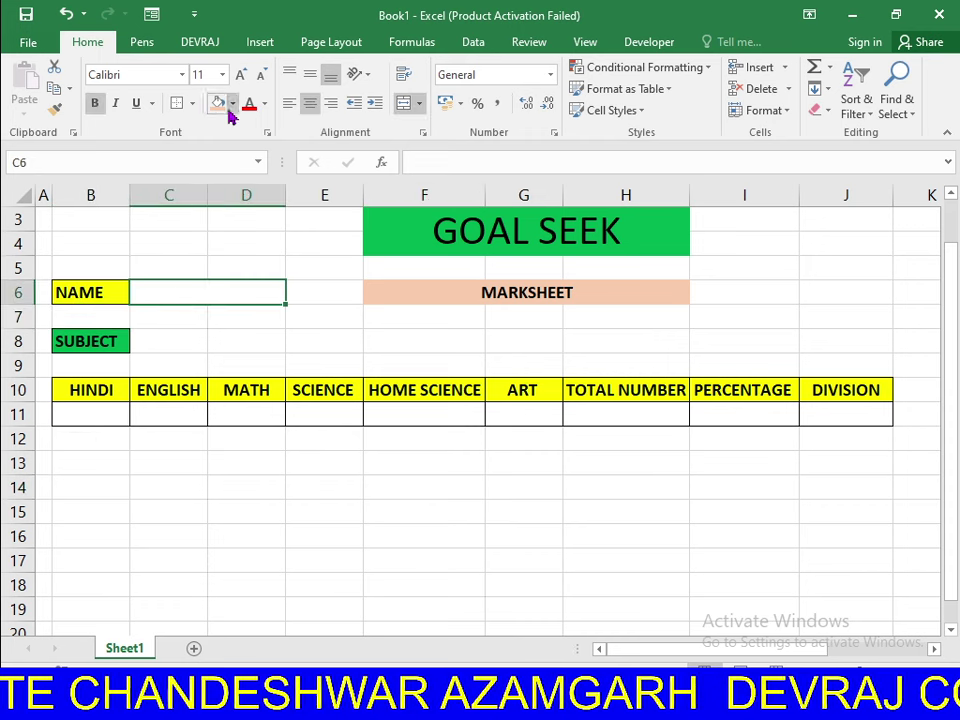
click(192, 103)
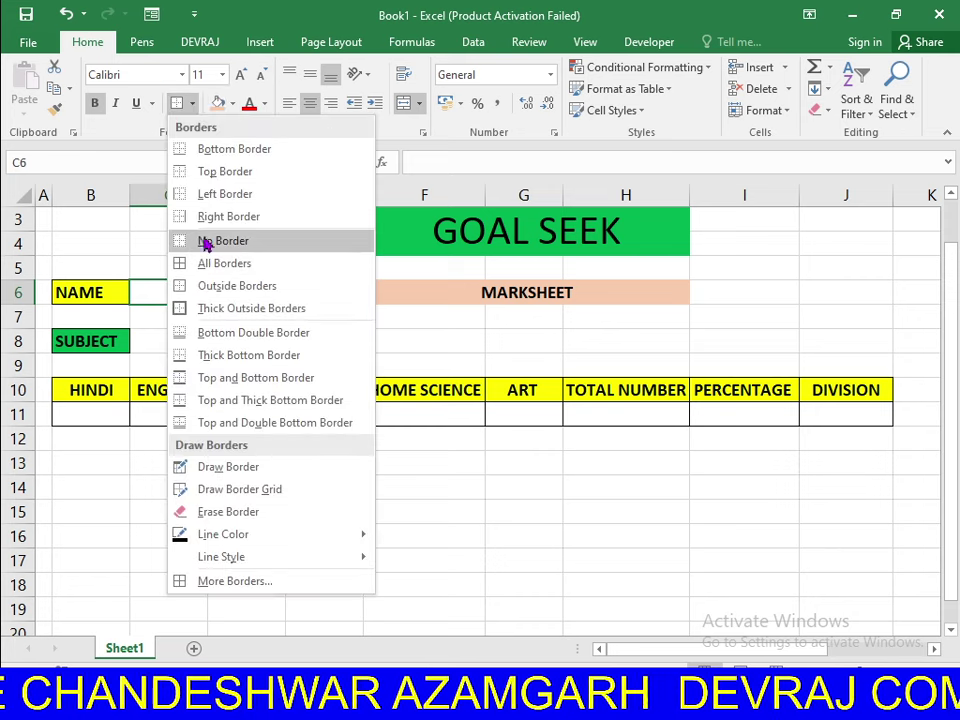
click(200, 149)
click(255, 462)
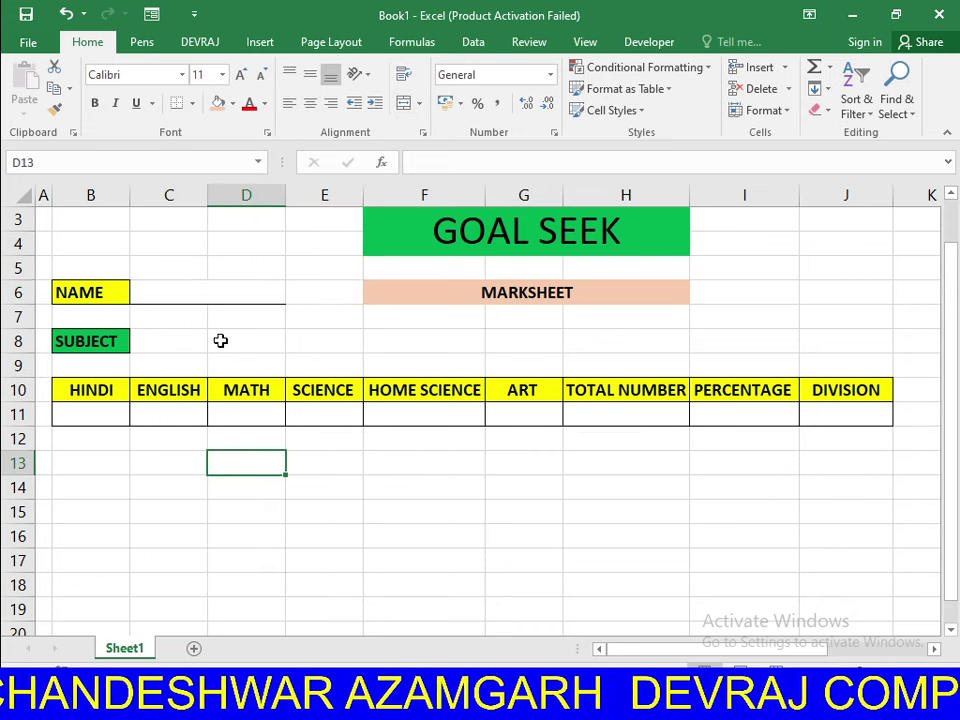
- Enter the student's full name in the merged name cell C6
click(215, 288)
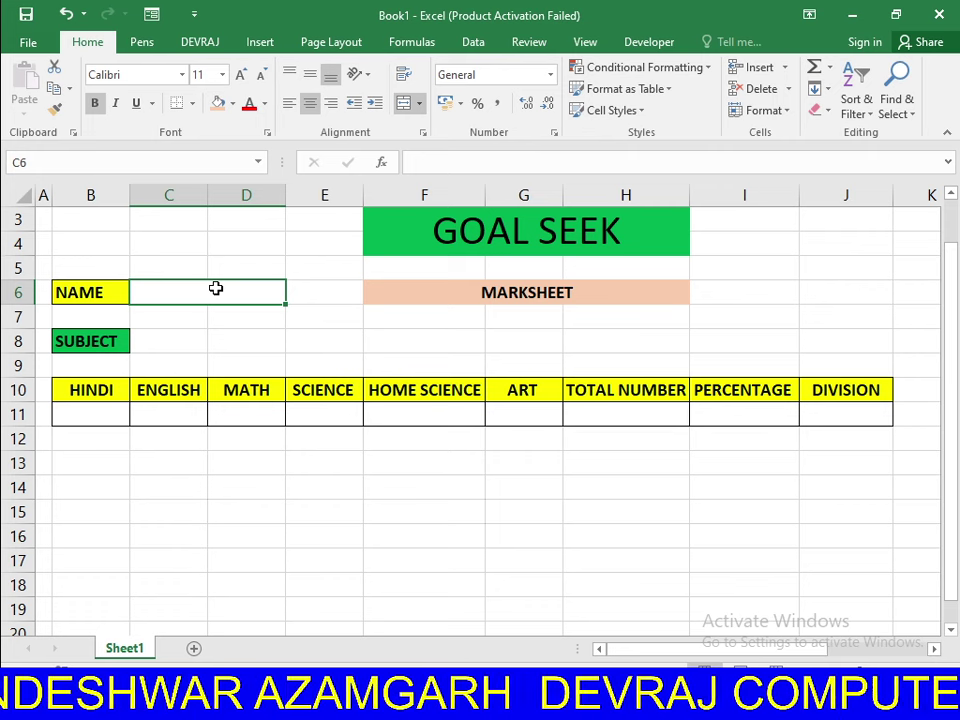
text(RAHU)
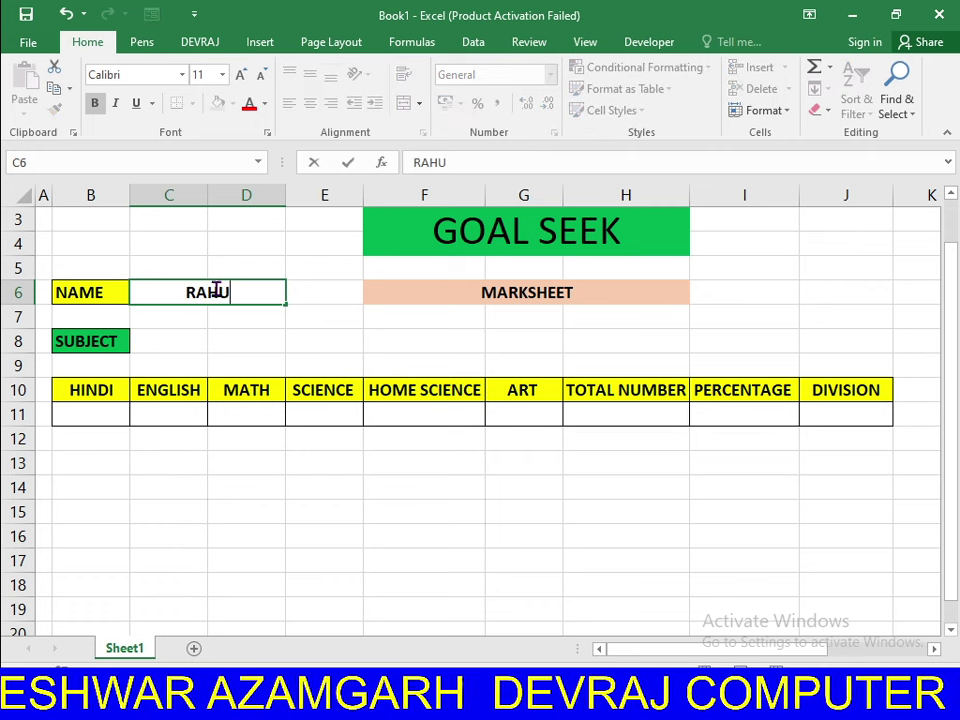
text(L RAJ)
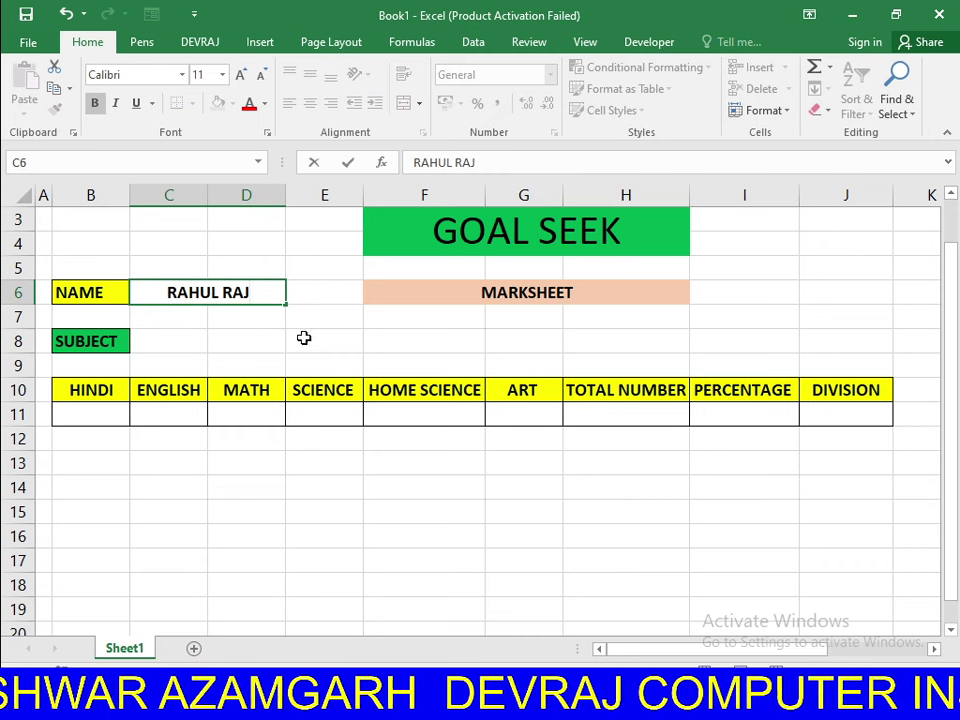
click(304, 337)
click(204, 293)
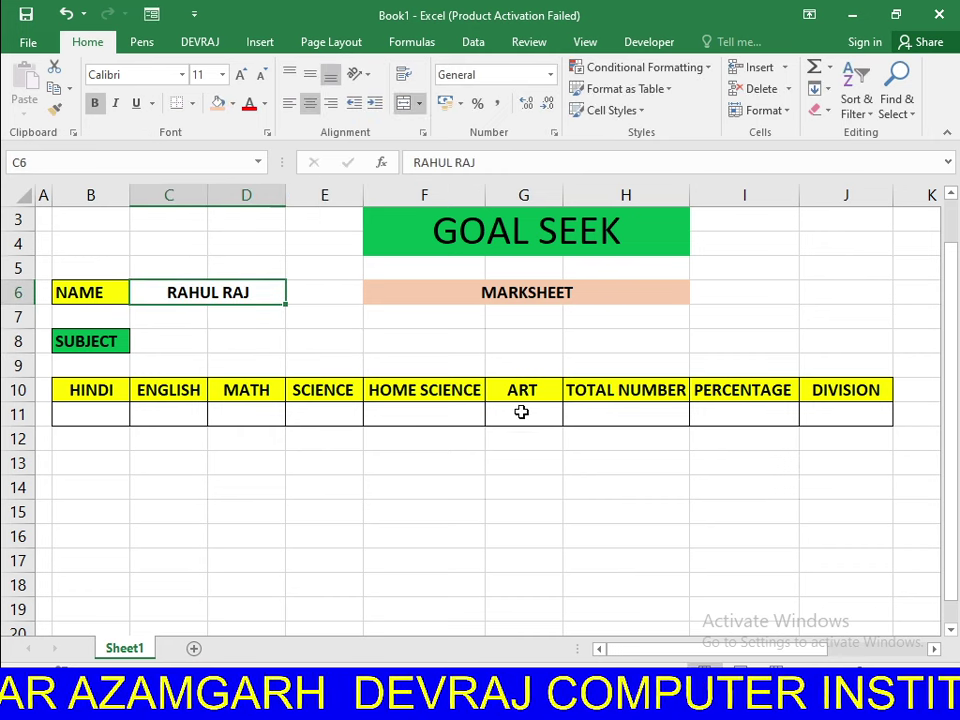
- Enter marks 56, 78, 45, 65 and 21 in B11:F11, leaving ART in G11 empty
click(113, 411)
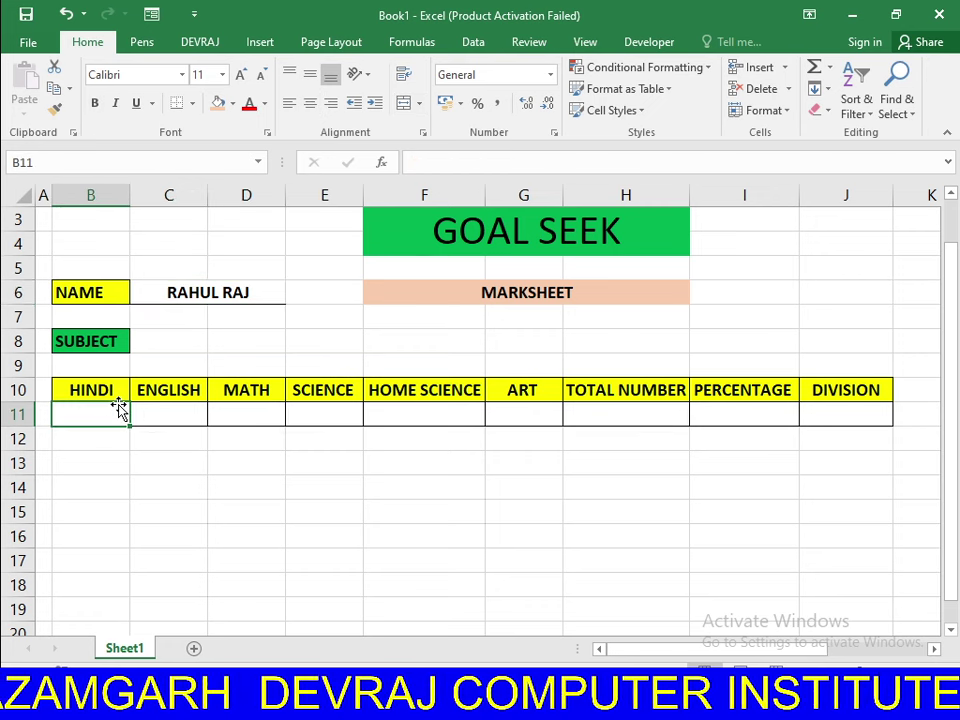
text(56)
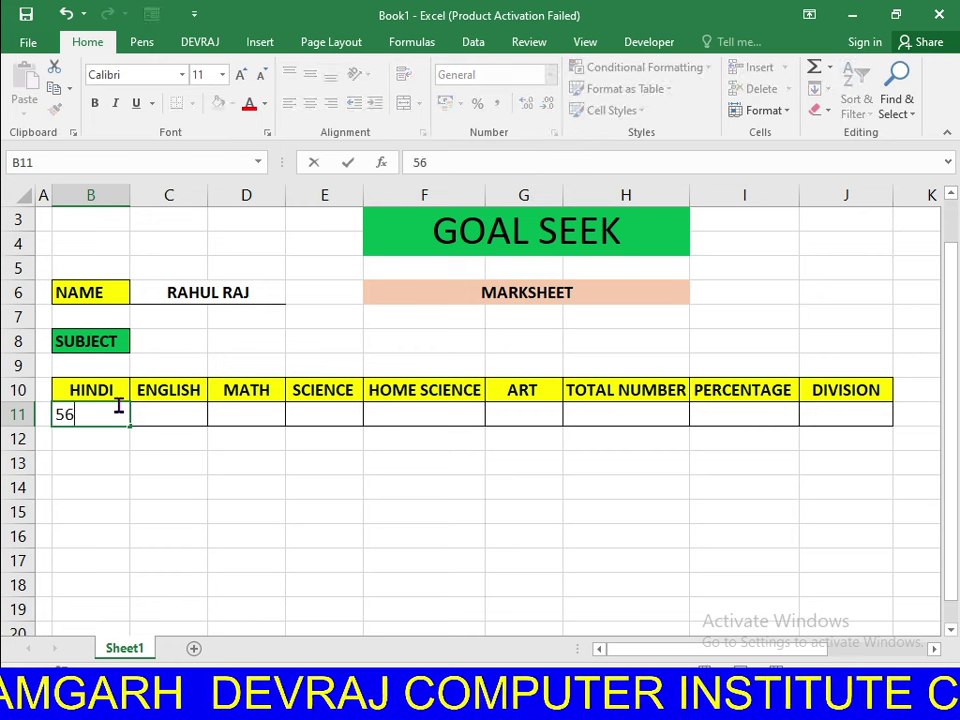
key(Tab)
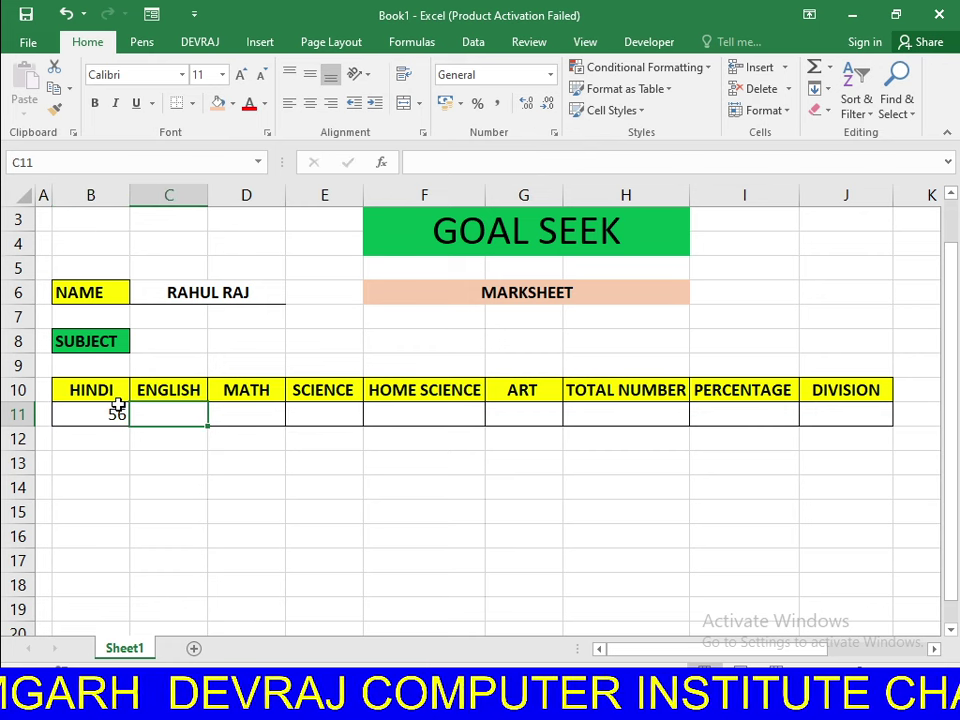
text(78)
key(Tab)
text(45)
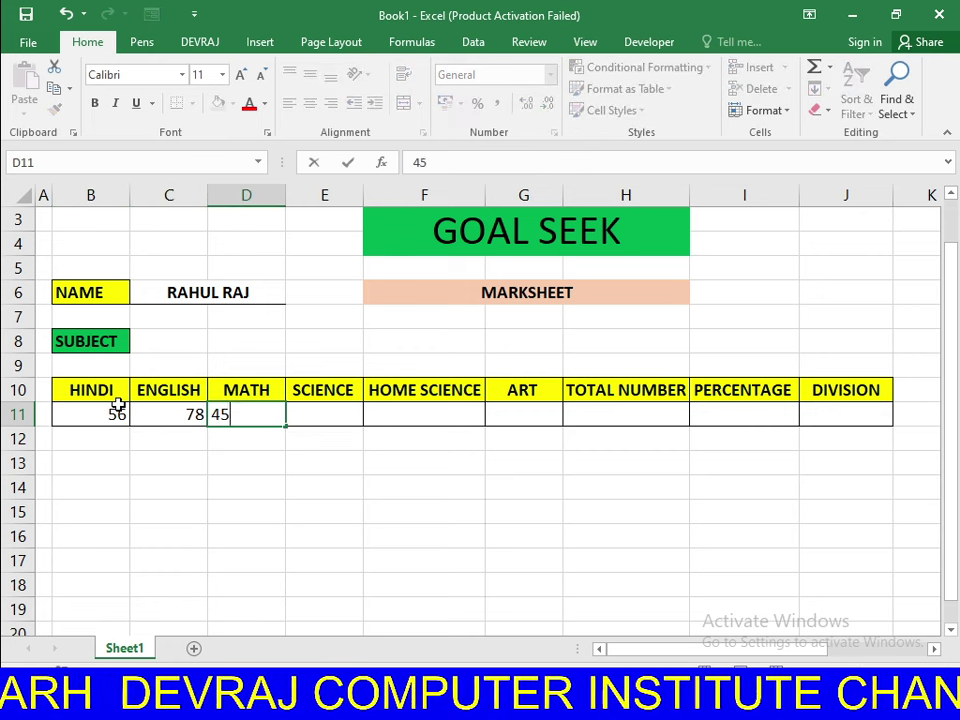
key(Tab)
text(65)
key(Tab)
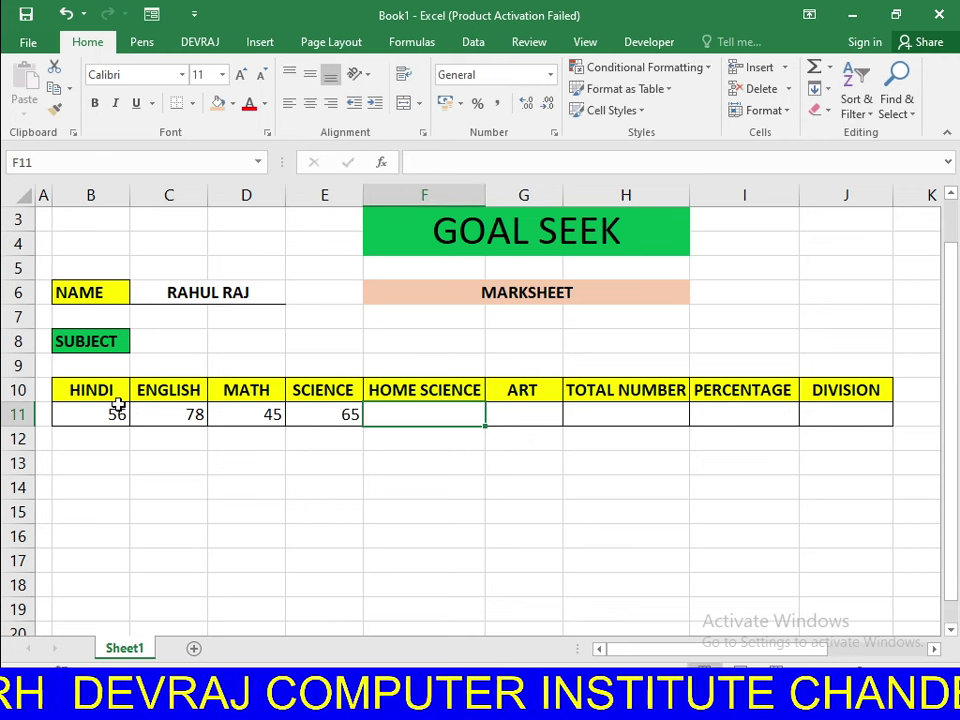
text(21)
key(Tab)
text(8)
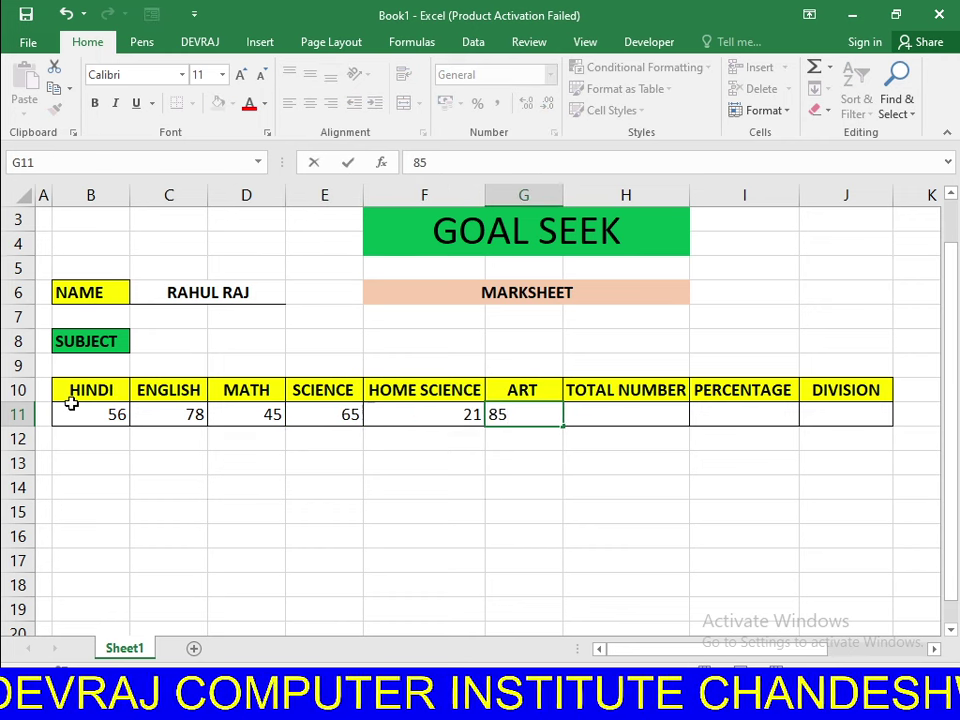
key(Escape)
click(343, 564)
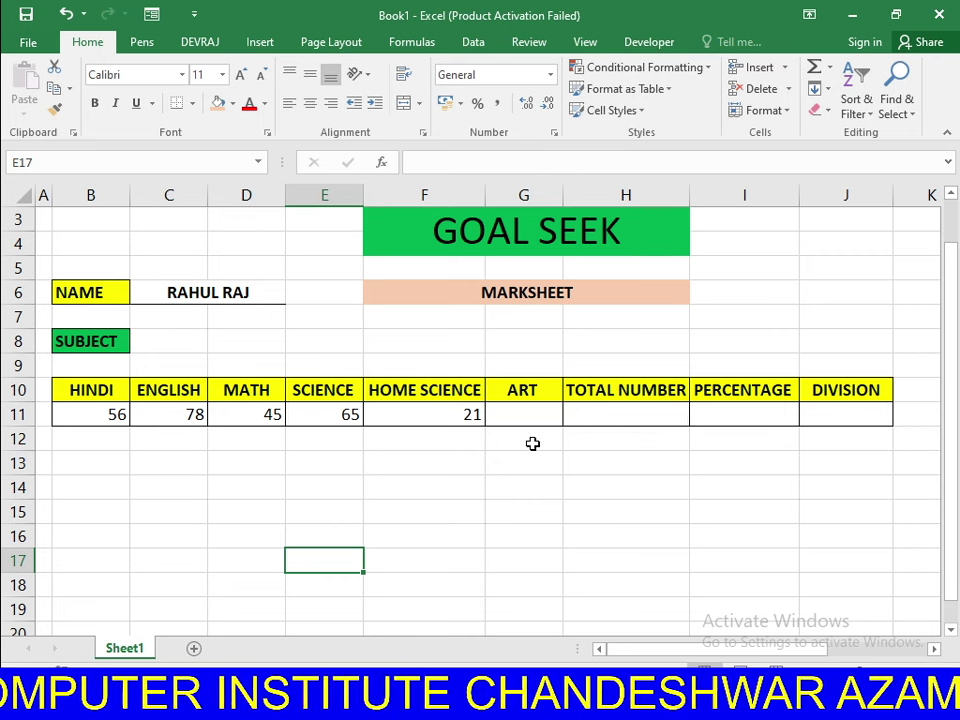
- Enter =SUM(B11:G11) in H11 so TOTAL NUMBER shows 265
click(615, 415)
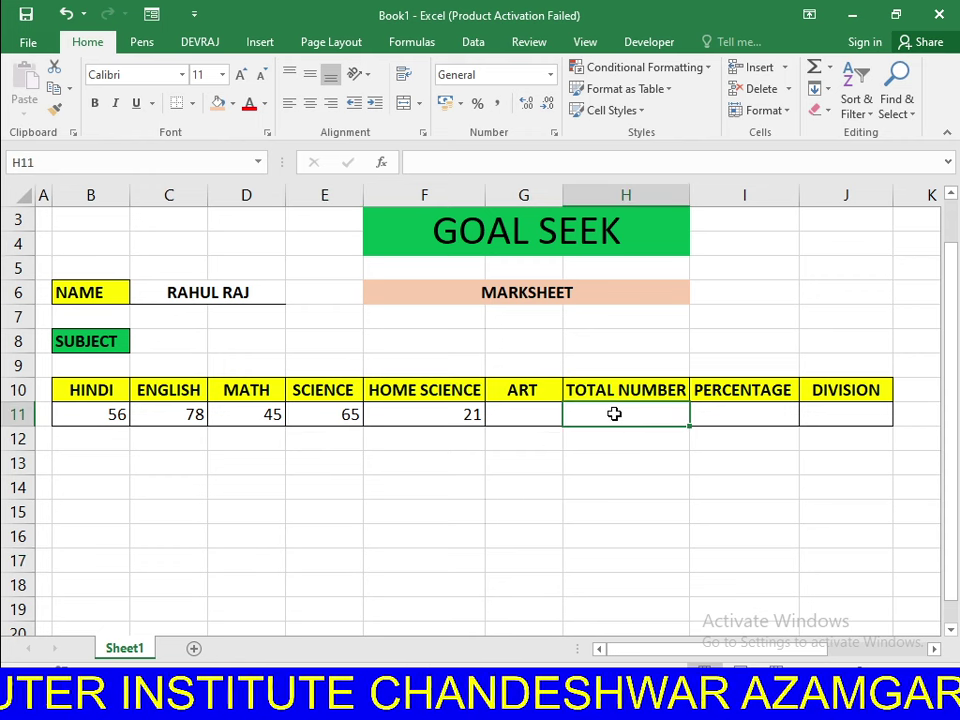
text(=SU)
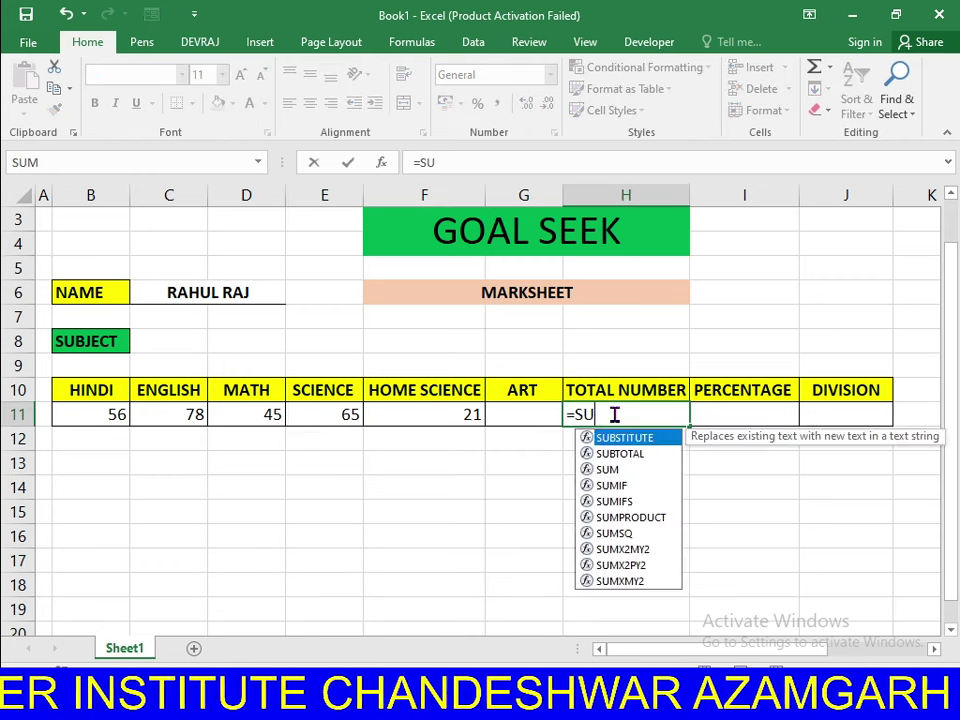
text(M()
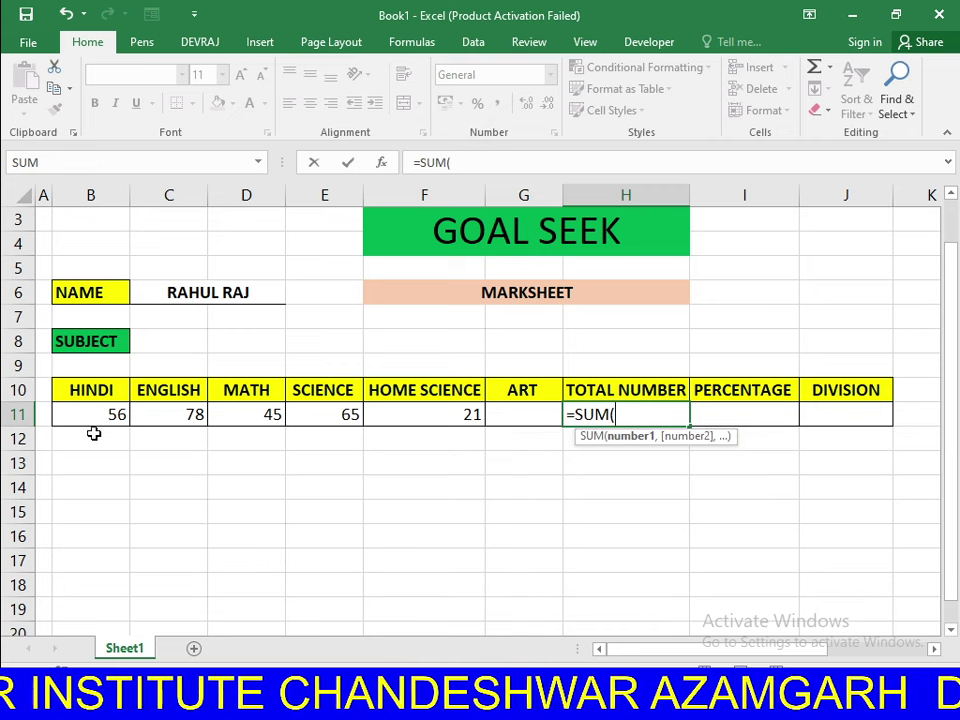
mouse_move(92, 414)
mouse_down()
mouse_move(399, 434)
mouse_move(519, 406)
mouse_up()
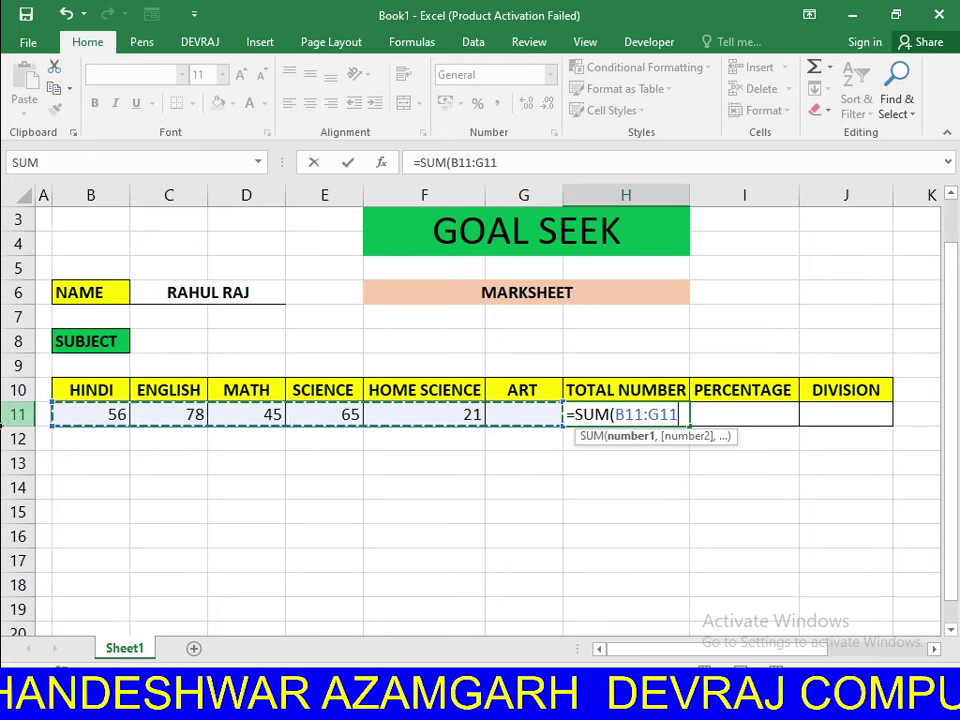
click(680, 414)
text())
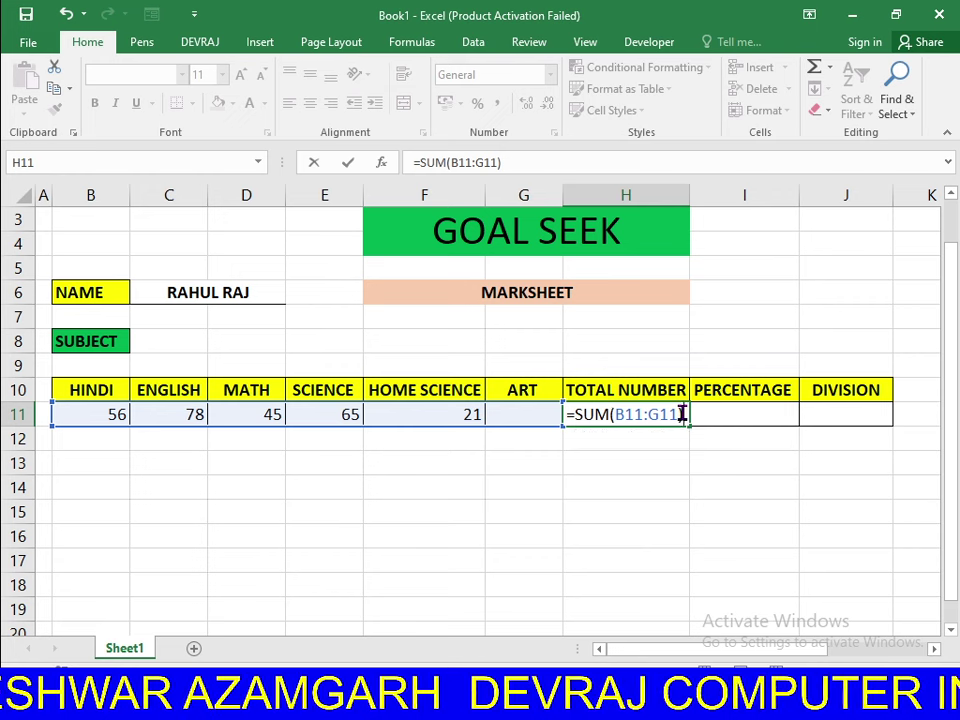
key(Return)
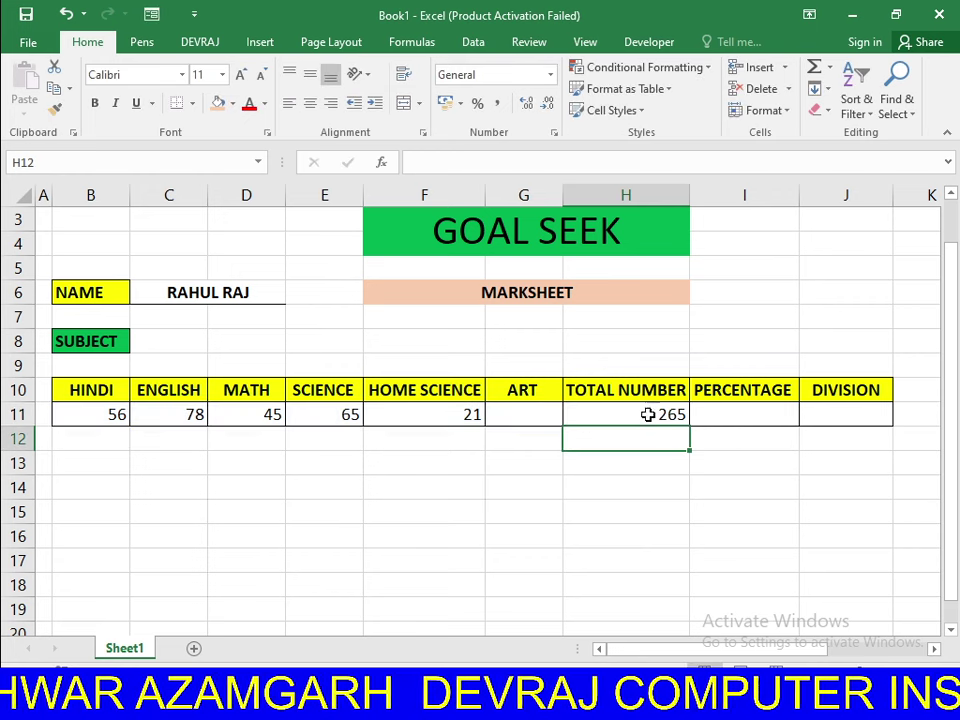
click(643, 412)
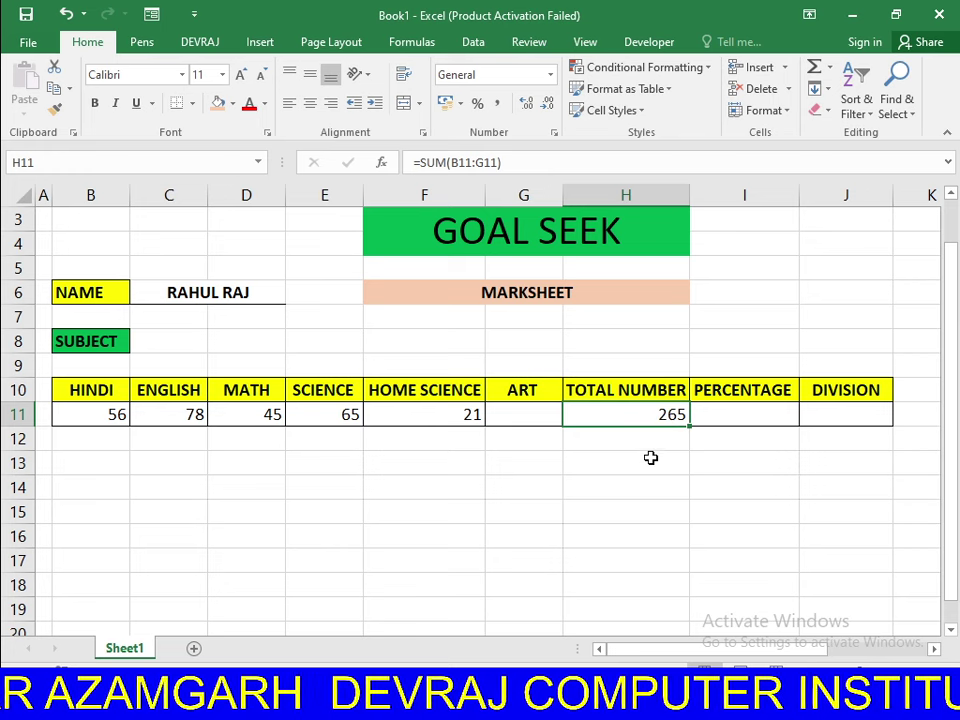
click(665, 442)
click(738, 413)
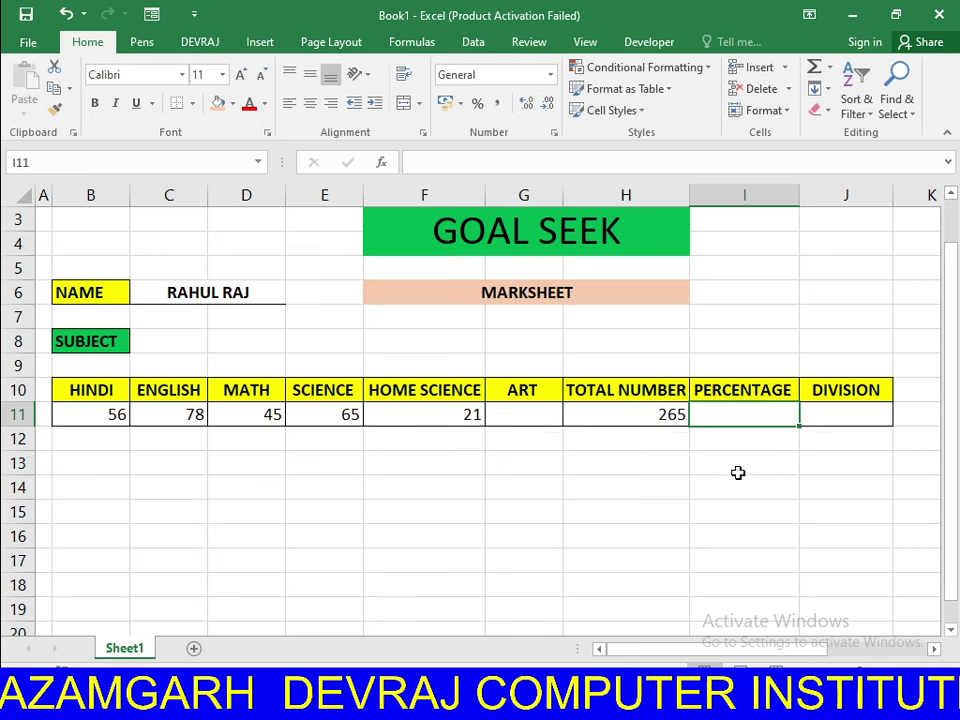
- Enter the percentage formula =H11*100/600 in I11
drag(742, 656, 764, 655)
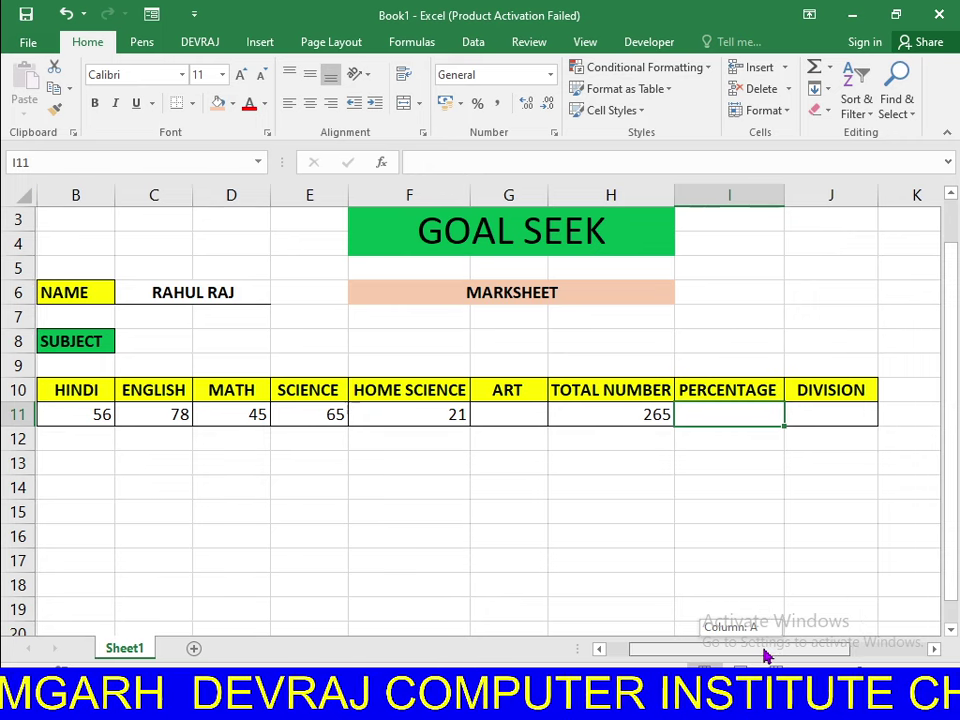
drag(764, 655, 736, 660)
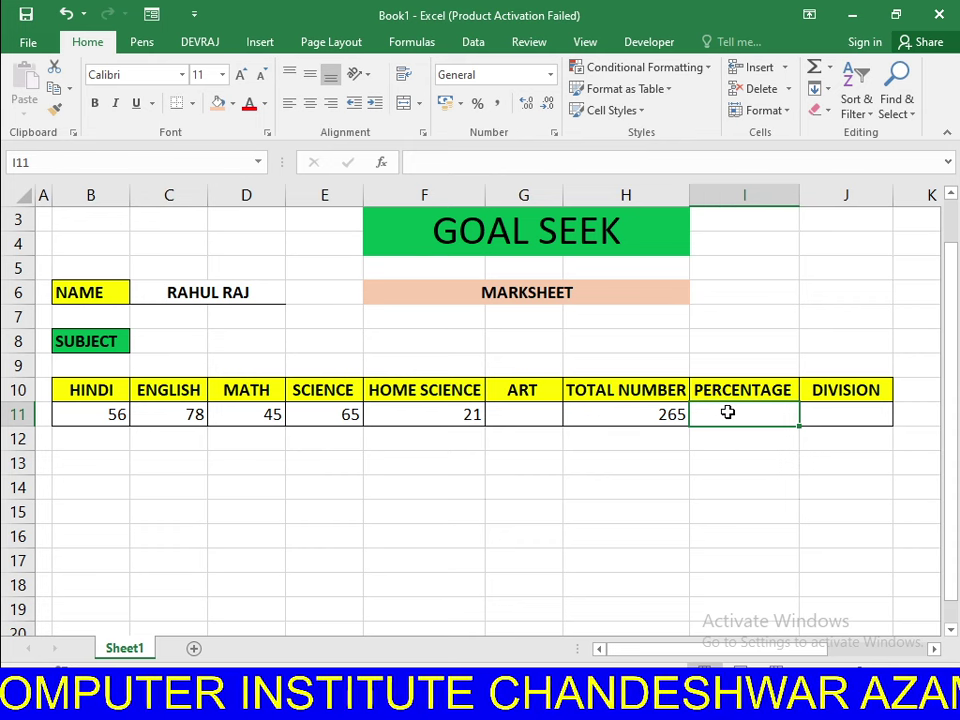
text(=)
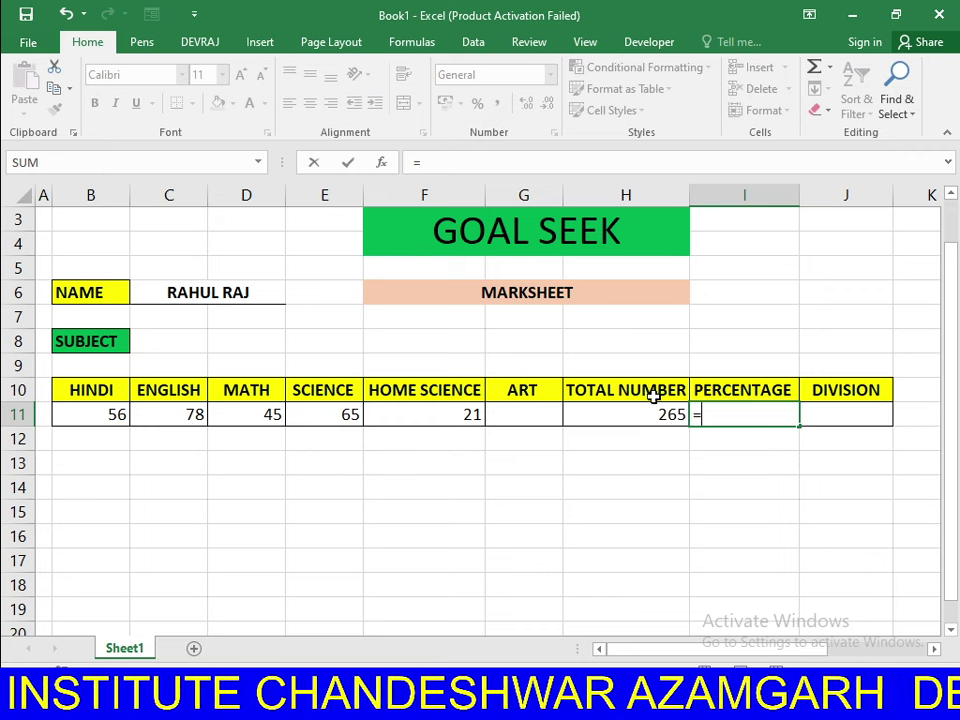
click(638, 418)
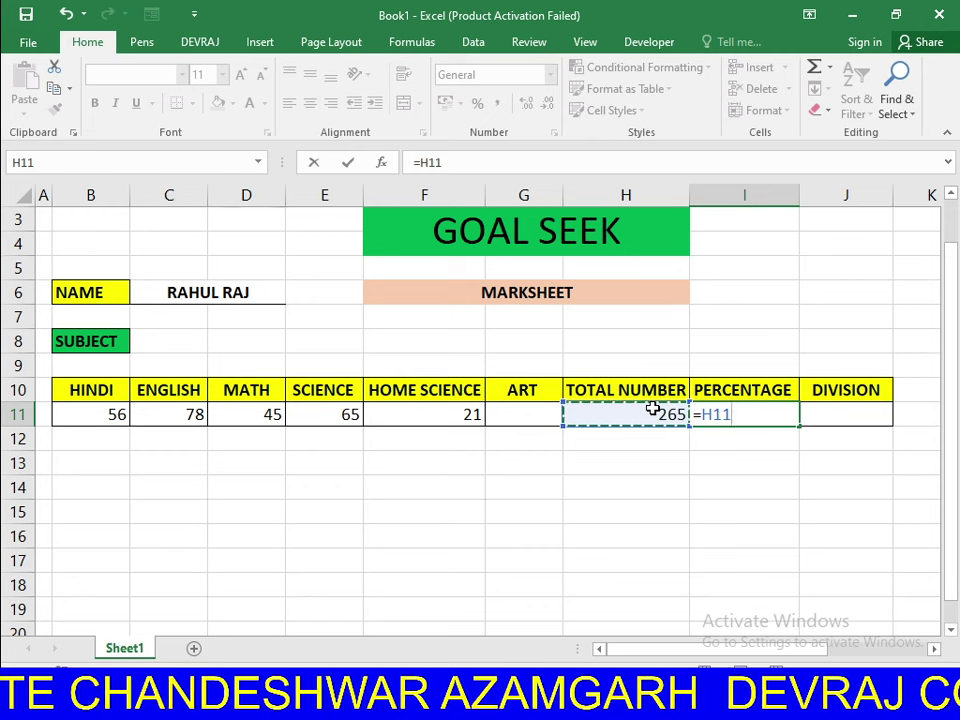
text(*)
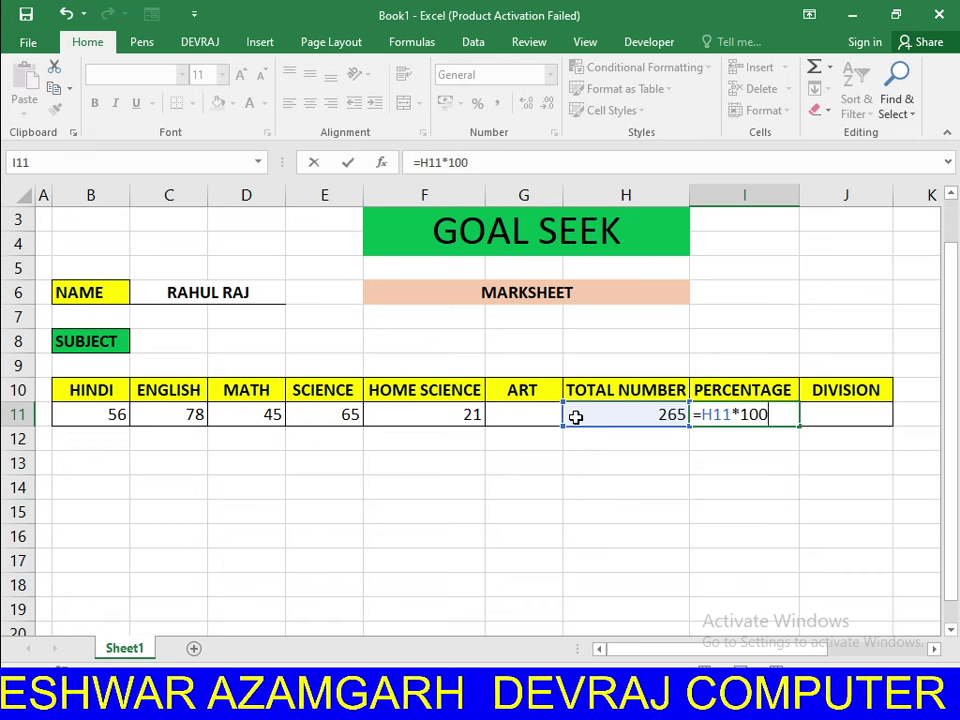
text(00)
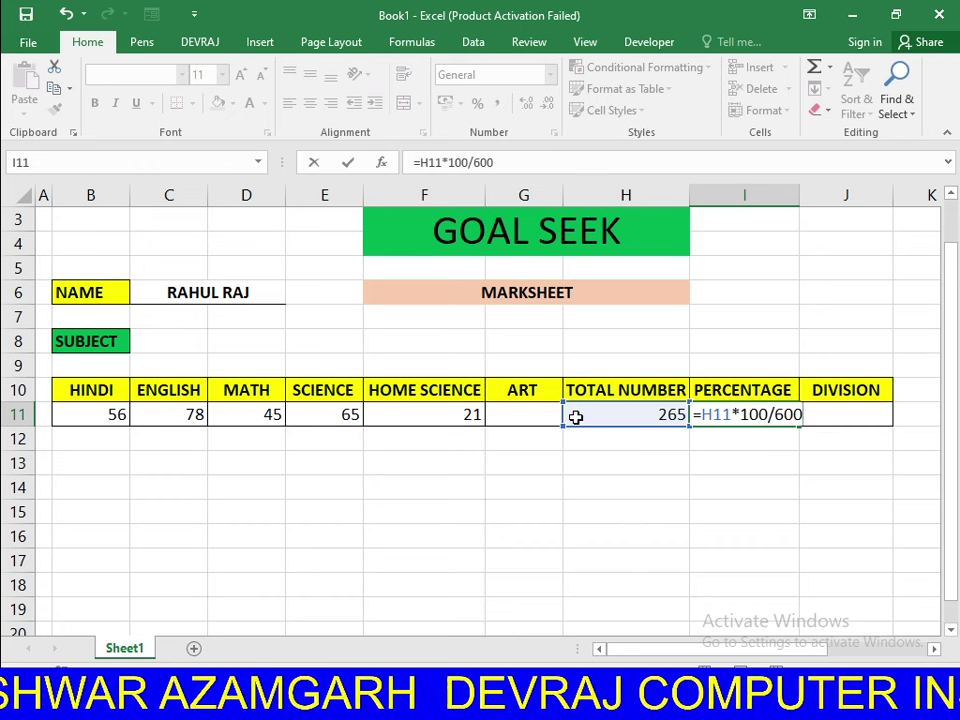
key(Return)
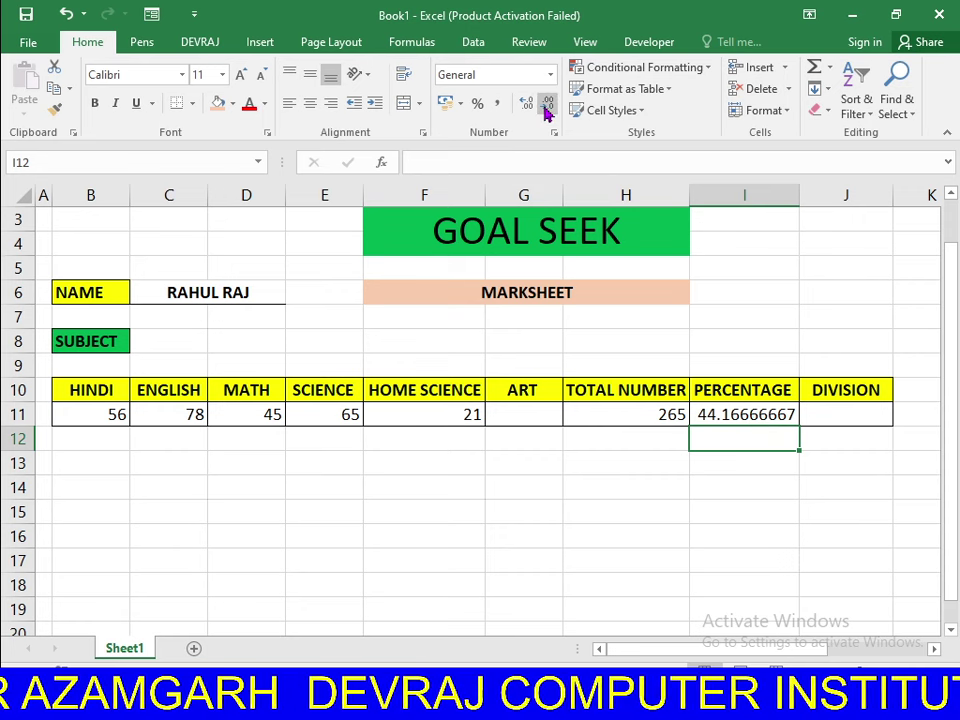
- Reduce the percentage to two decimal places so I11 shows 44.17
click(757, 410)
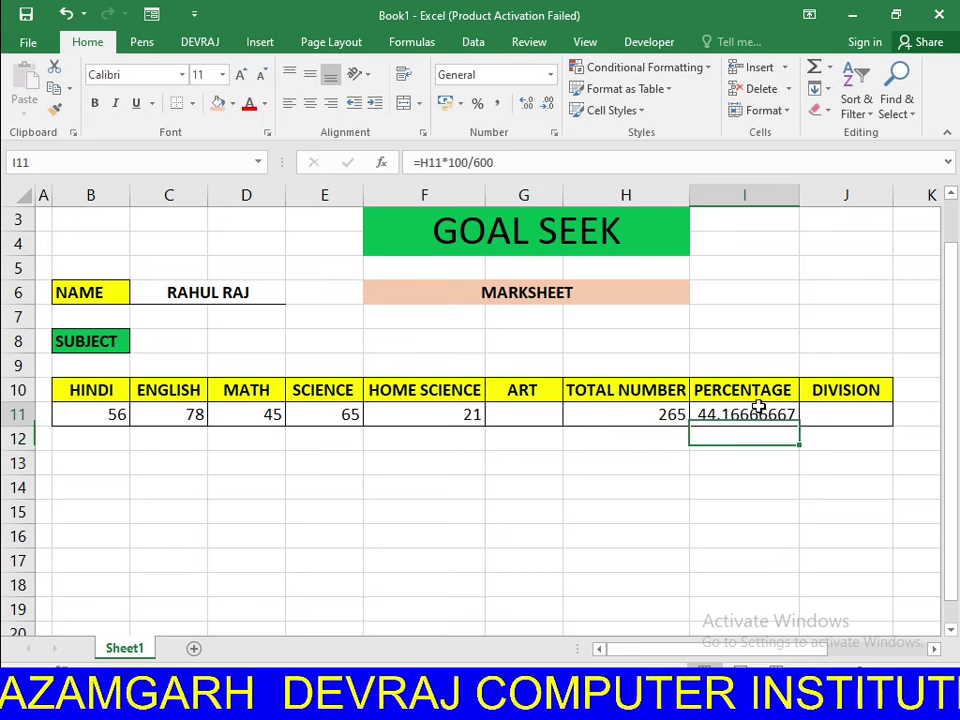
click(549, 104)
click(549, 104)
click(549, 104)
click(549, 104)
click(549, 104)
click(549, 104)
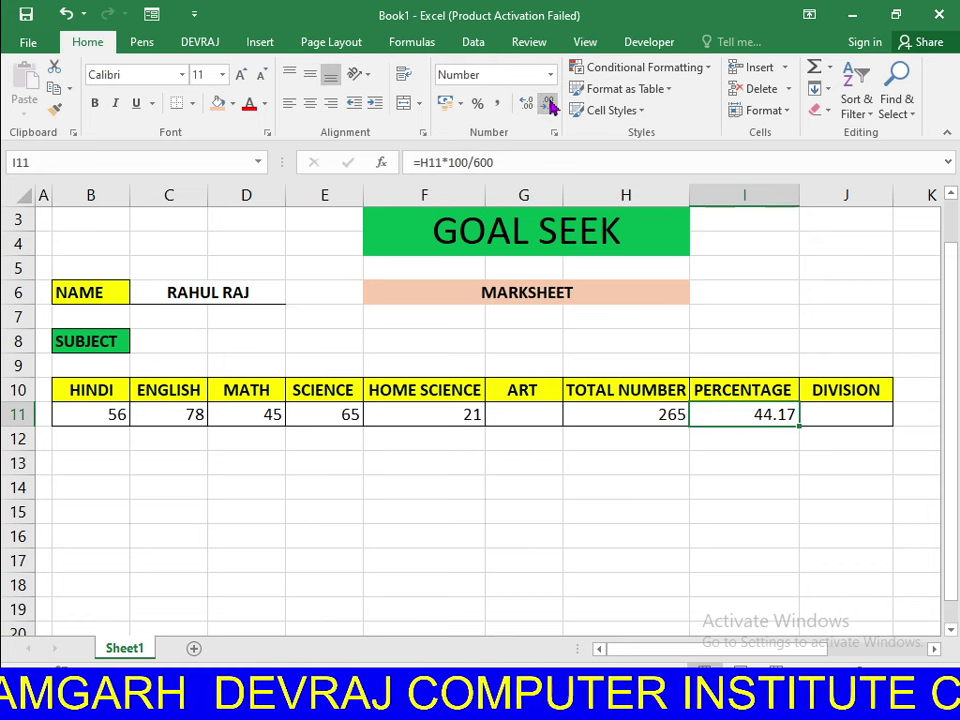
click(771, 562)
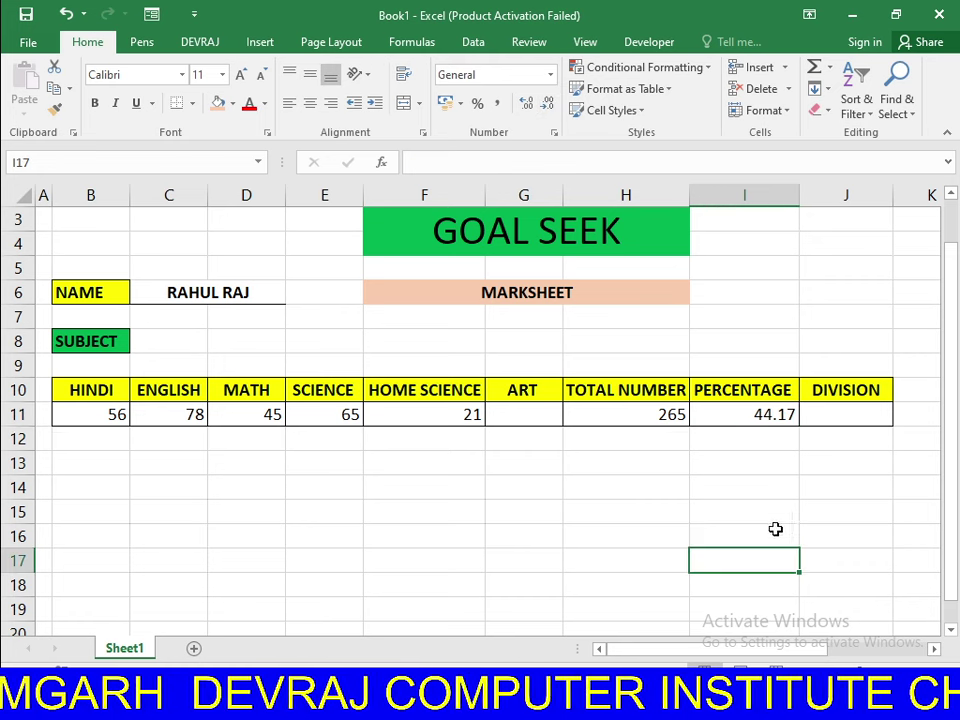
click(731, 416)
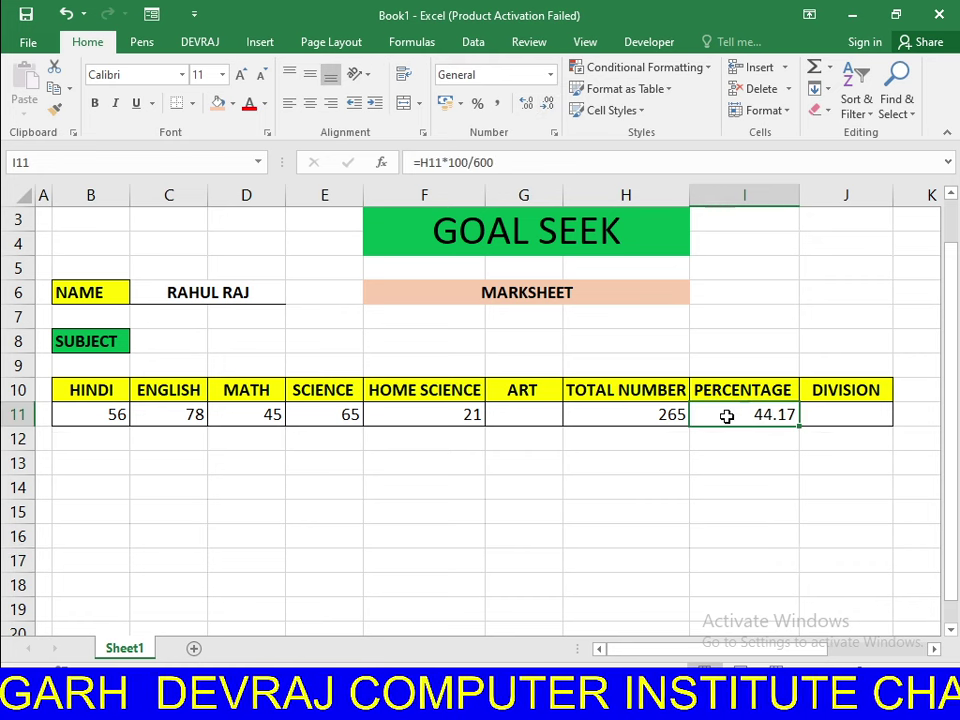
click(826, 414)
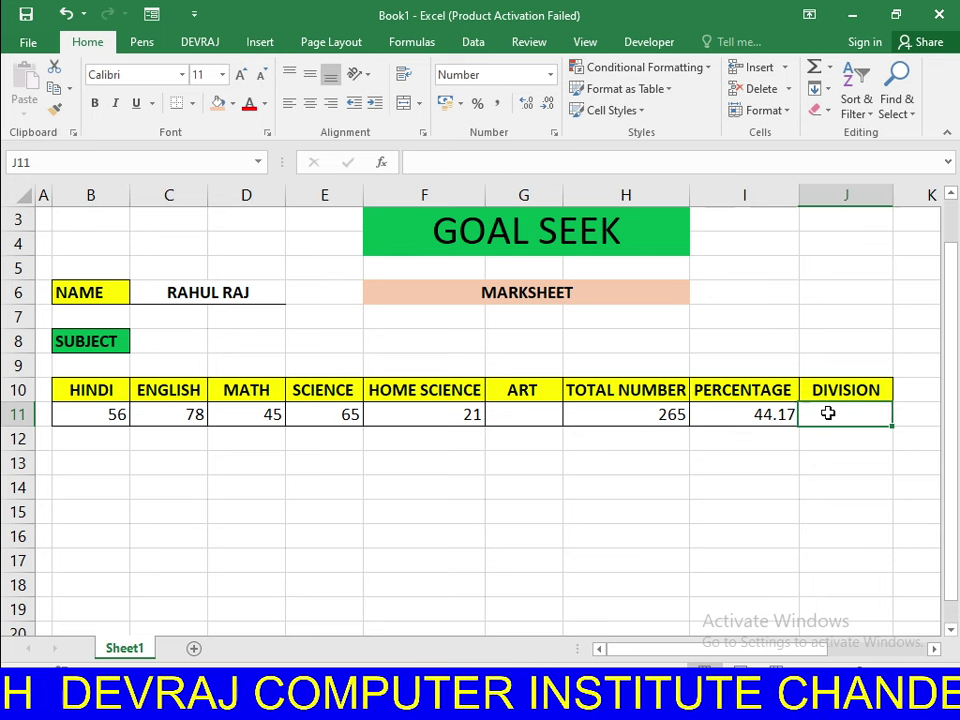
click(932, 650)
click(932, 650)
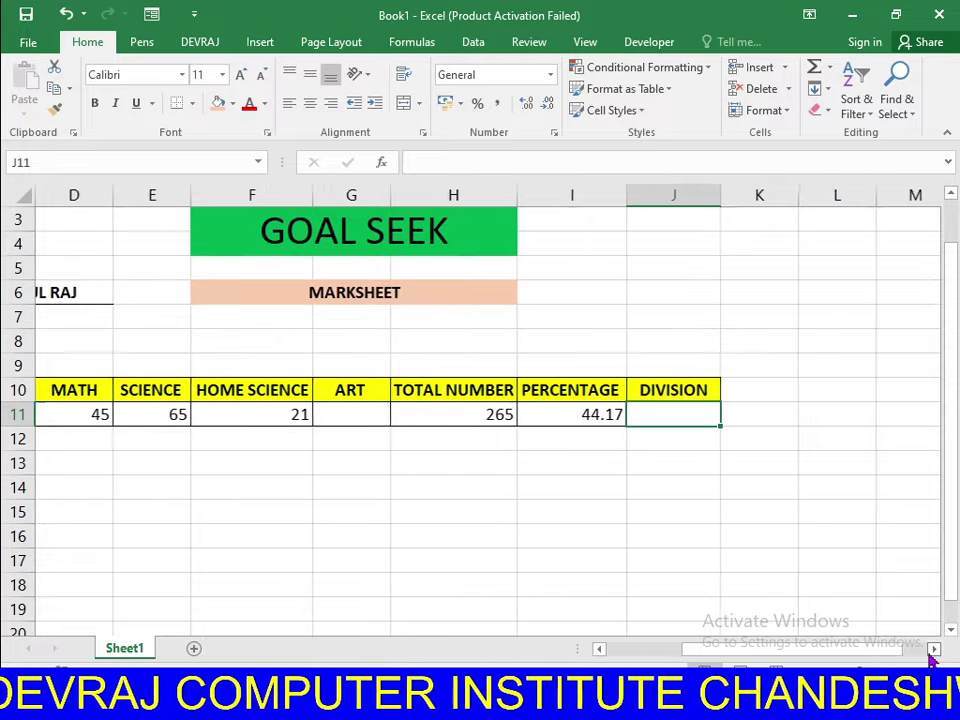
click(932, 650)
click(932, 650)
click(932, 650)
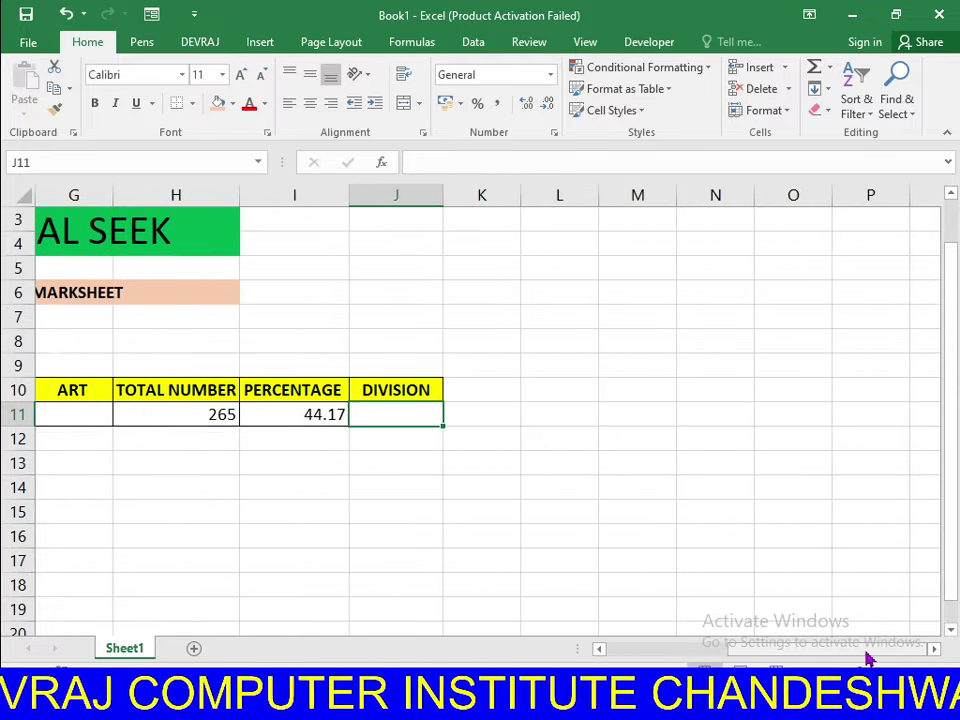
- Start J11's DIVISION formula as =IF(H11>360,"FIRST",IF( for the nested test
drag(867, 657, 856, 657)
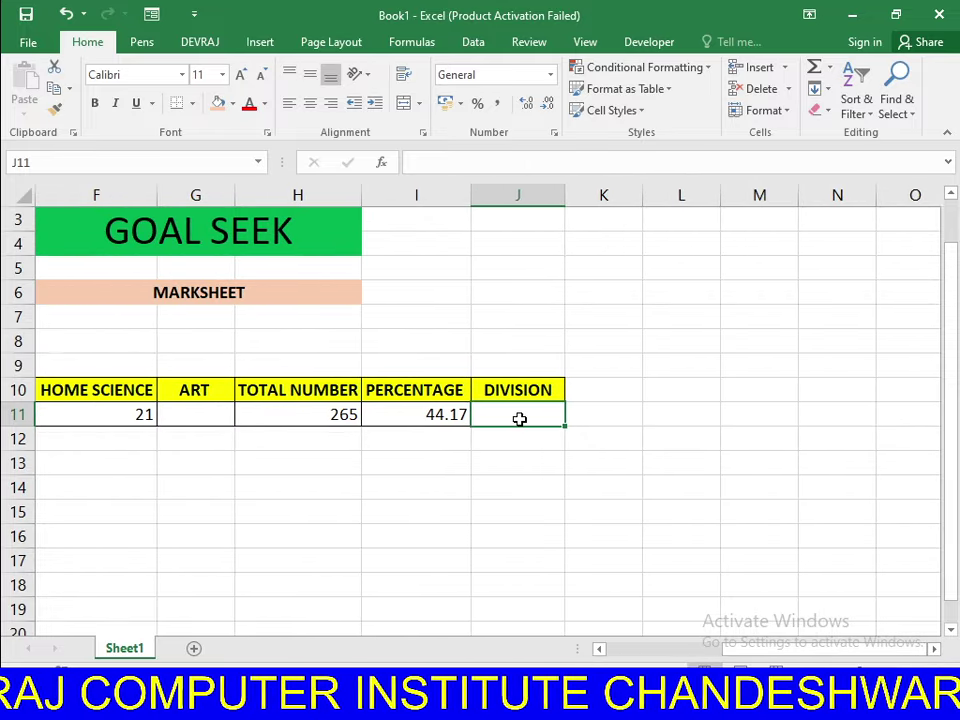
text(=IF)
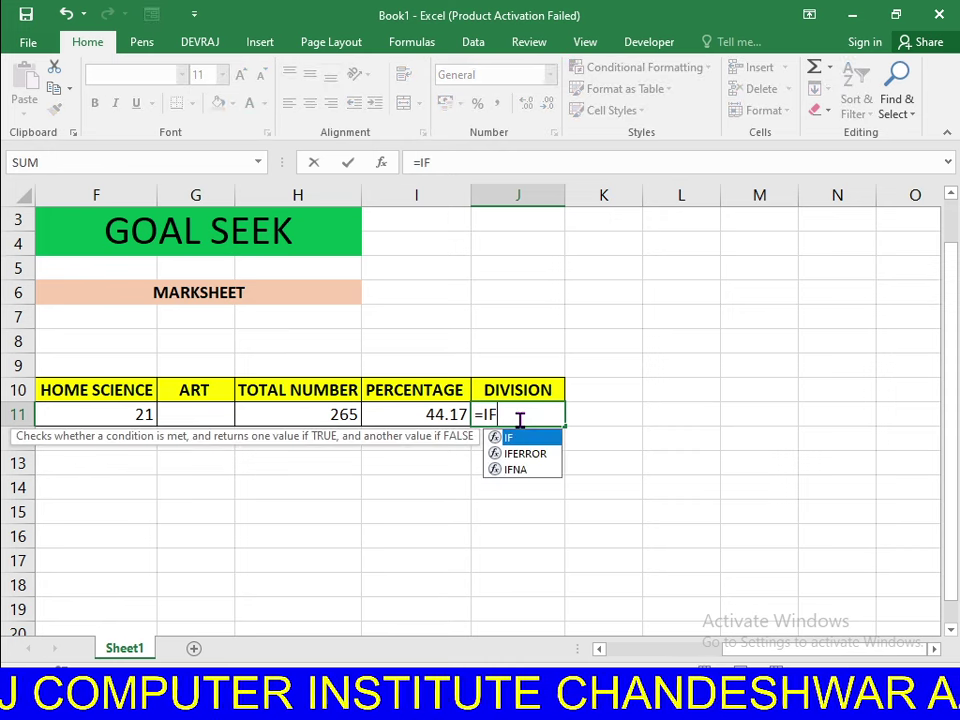
text(()
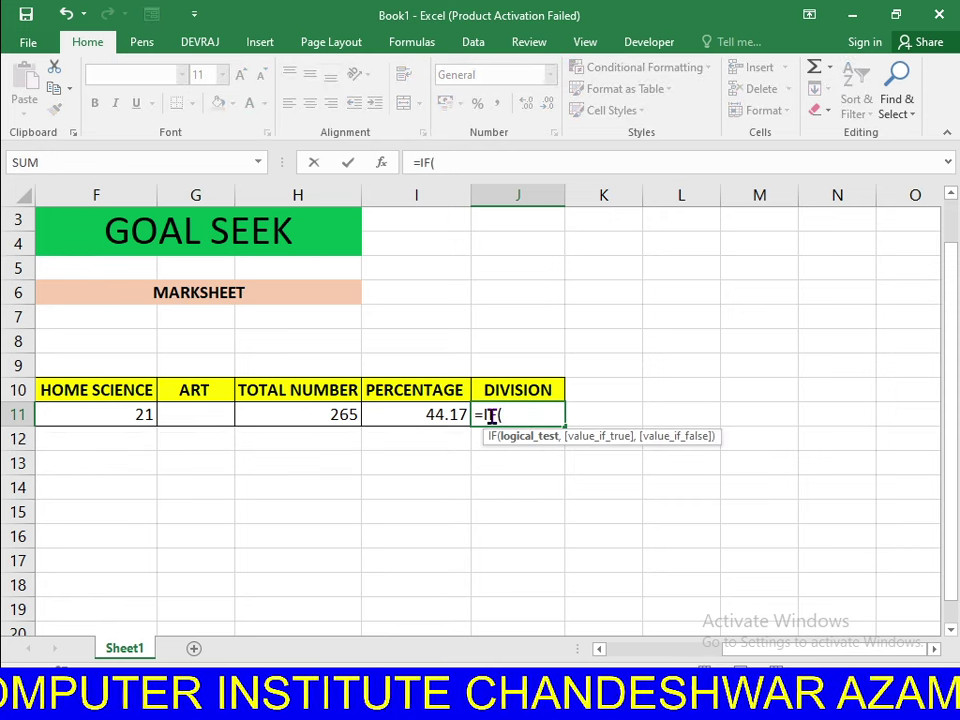
click(324, 421)
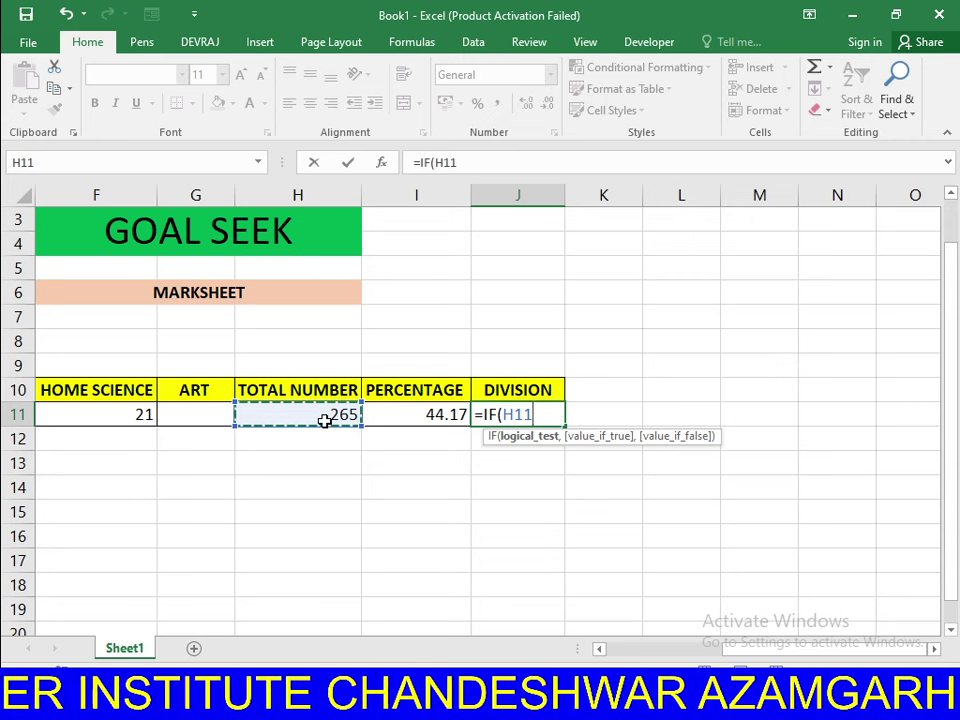
text(>3)
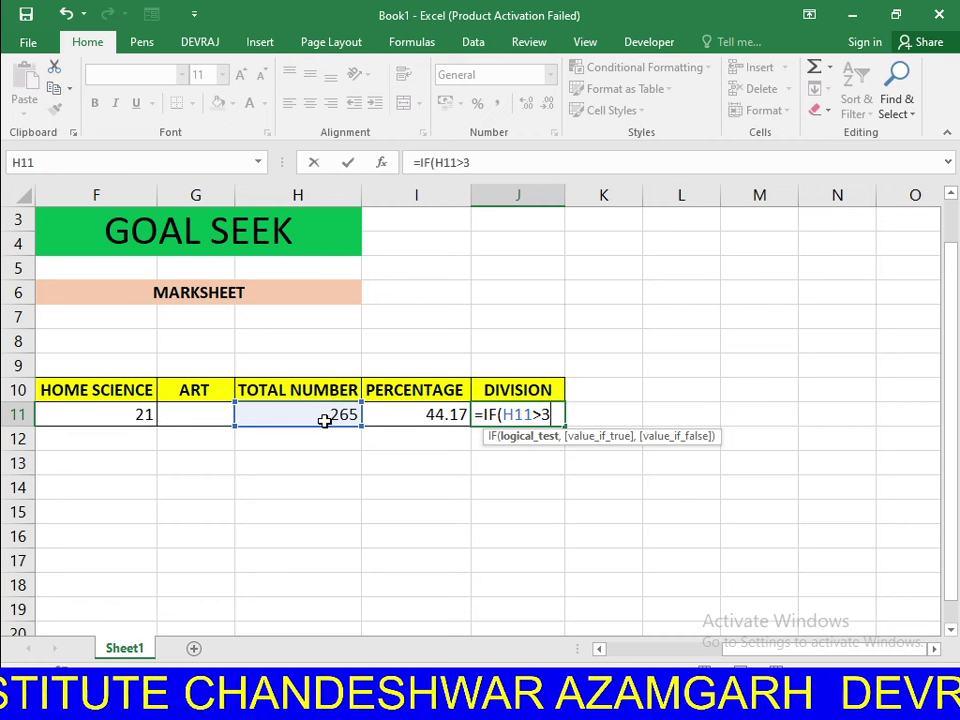
text(60)
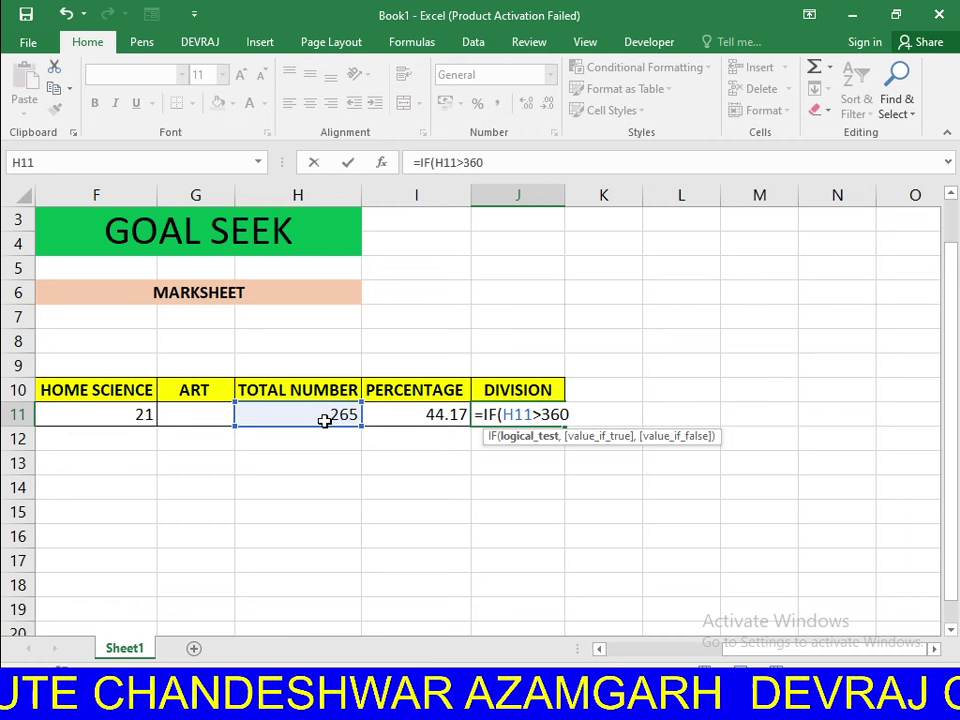
text(,")
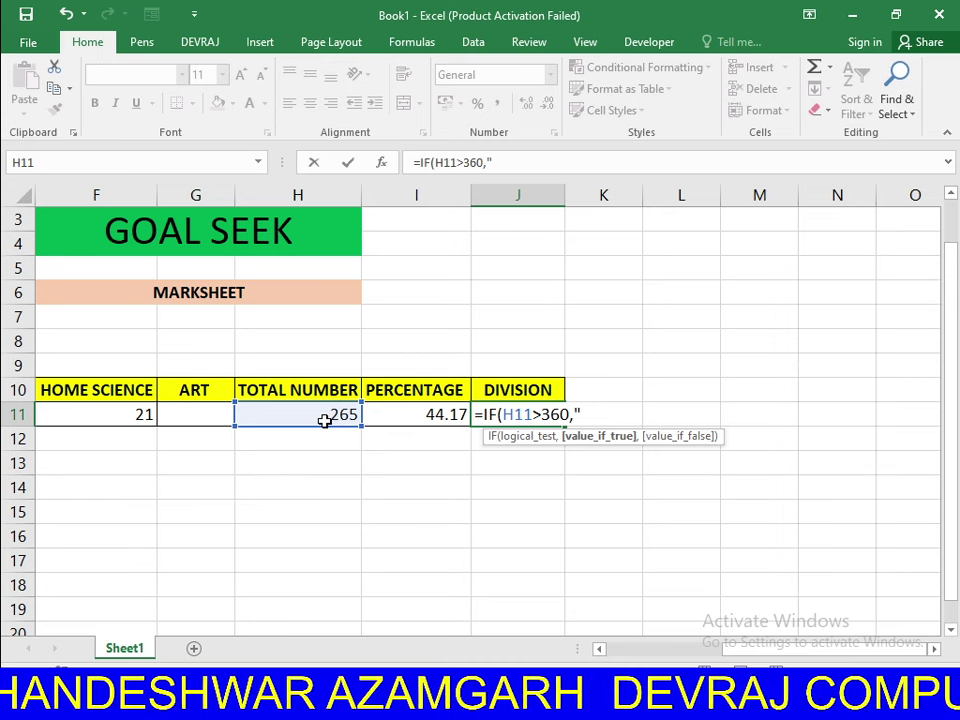
text(FI)
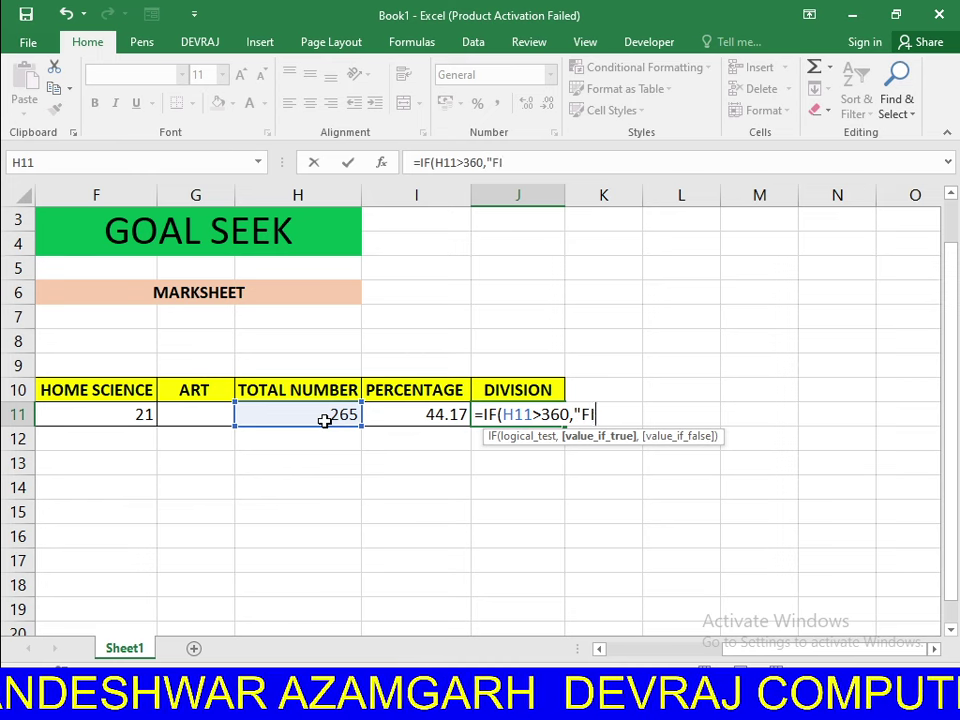
text(RST)
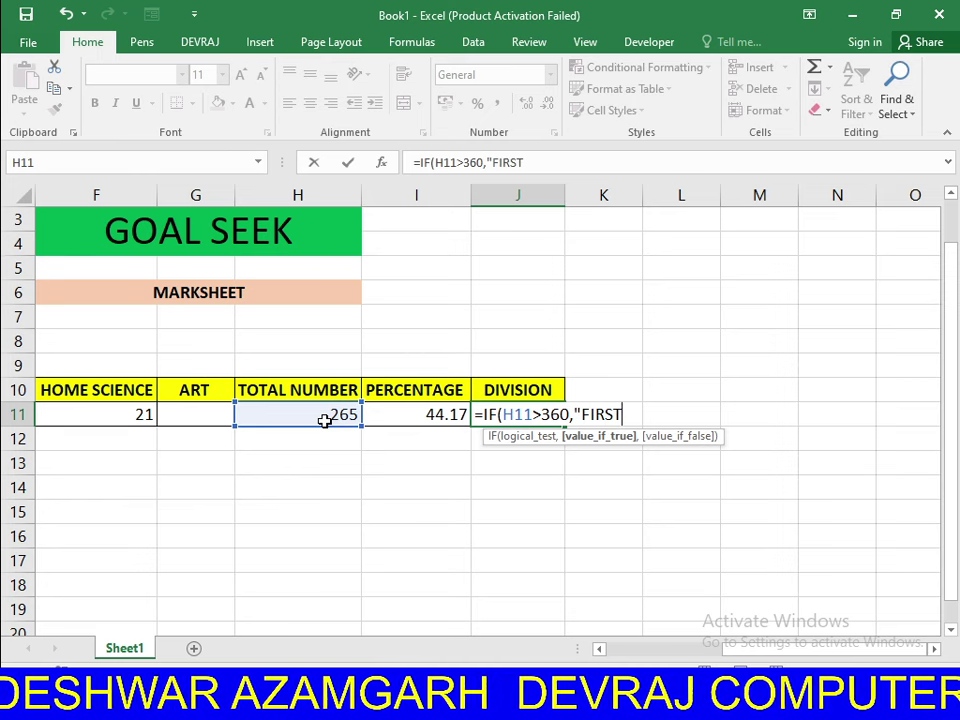
text(")
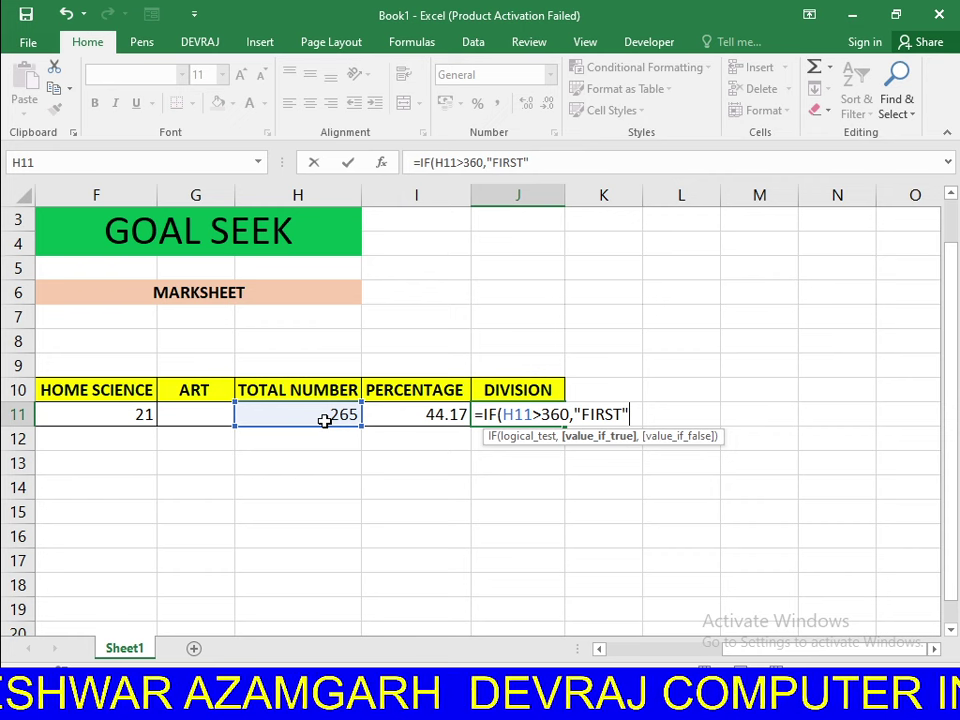
text(,)
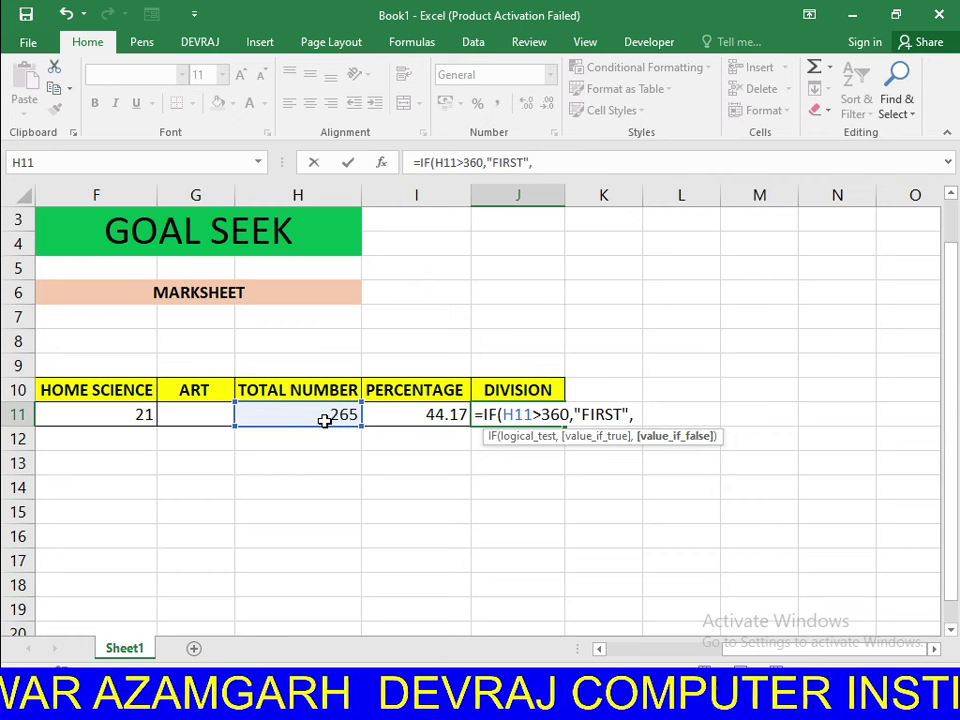
text(IF()
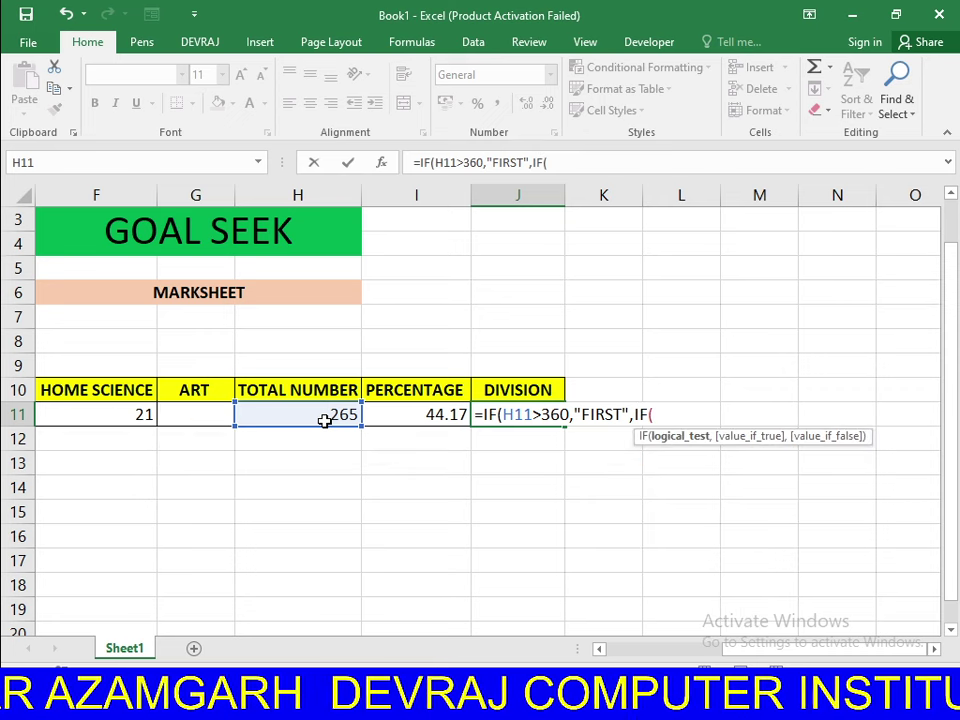
- Add the inner test H11>250 returning "SECOND" and begin another IF
click(317, 416)
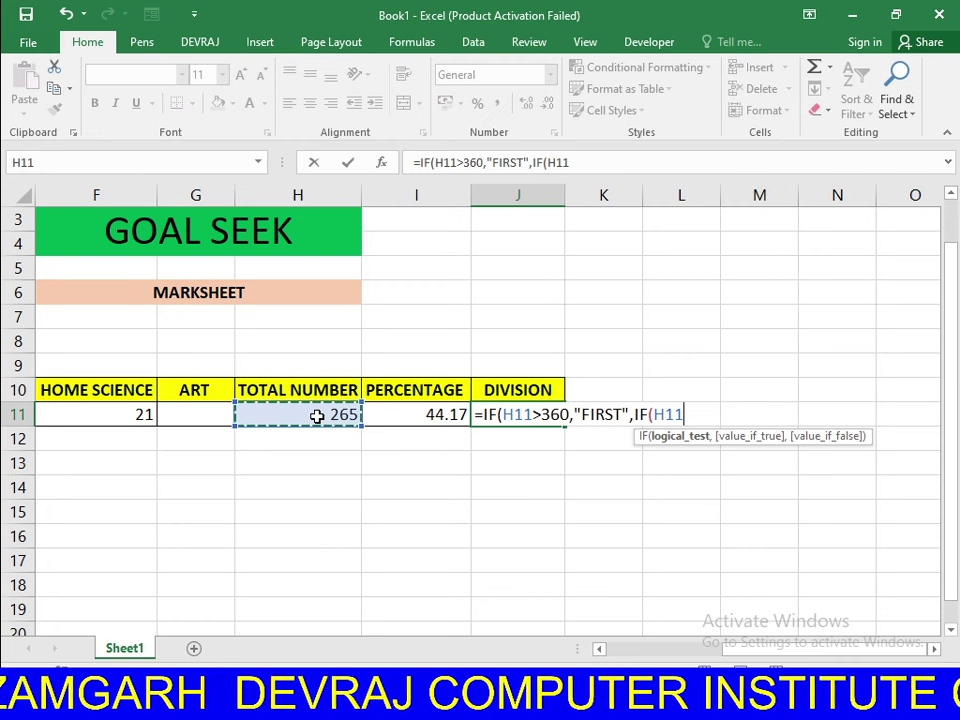
text(>)
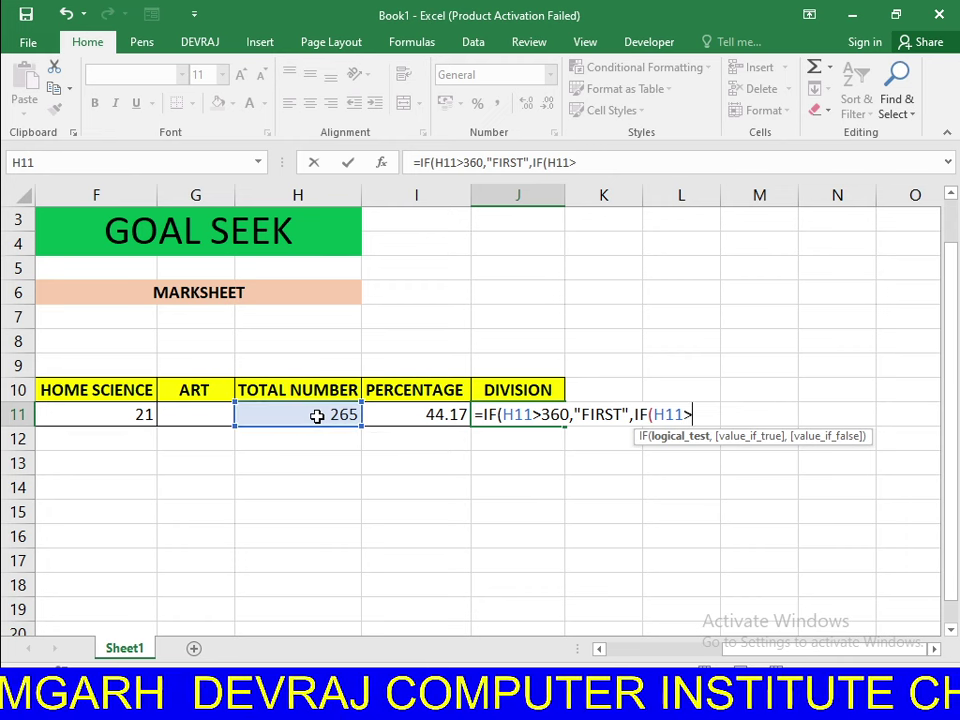
text(,")
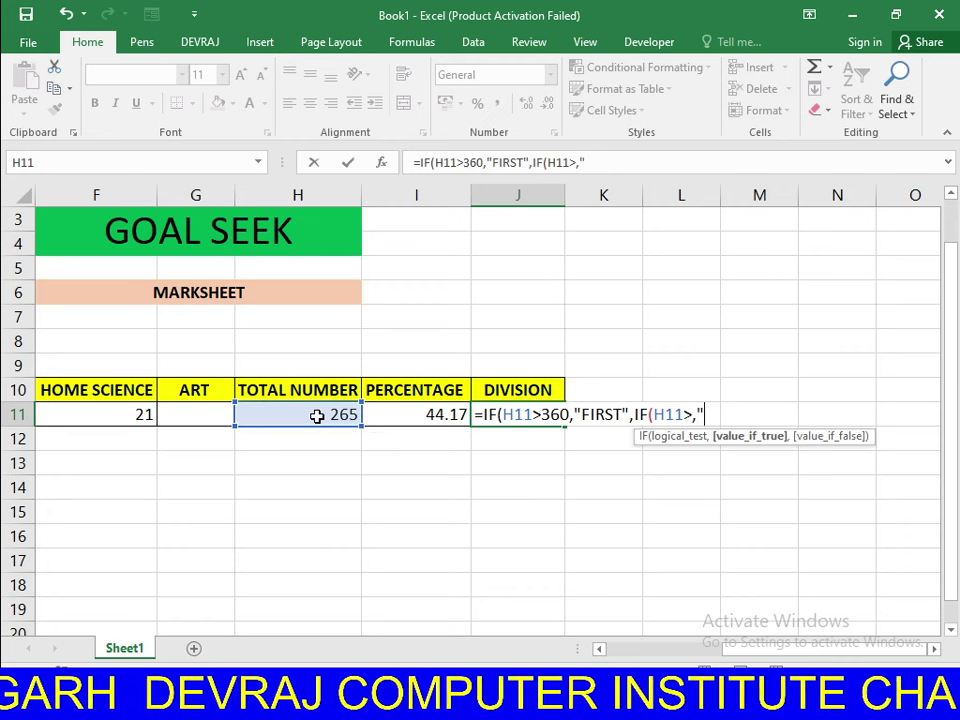
text(SE)
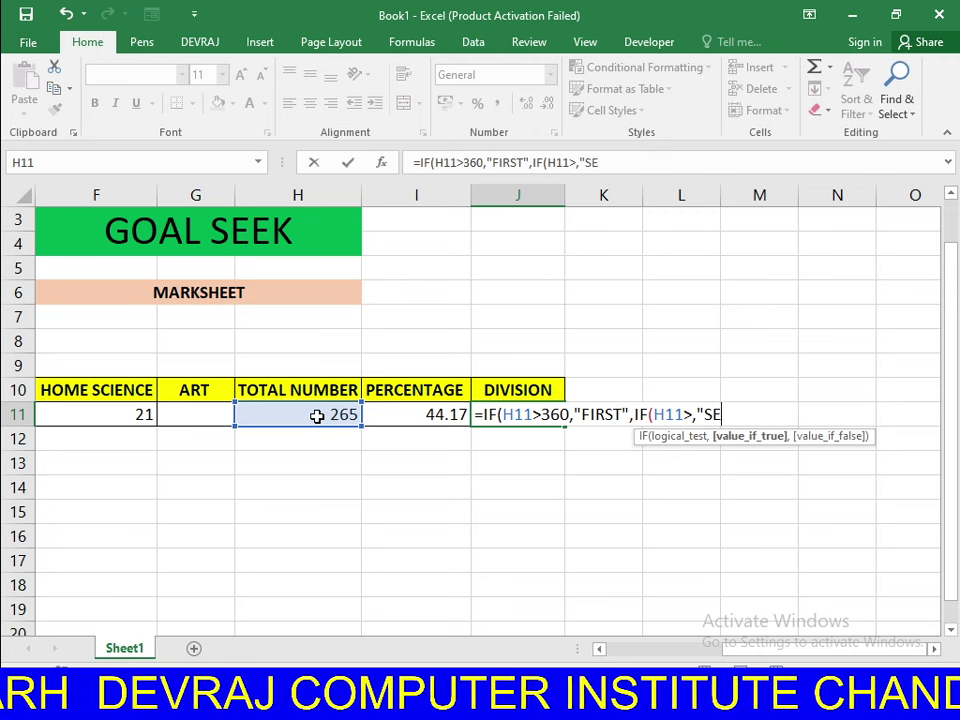
text(COND)
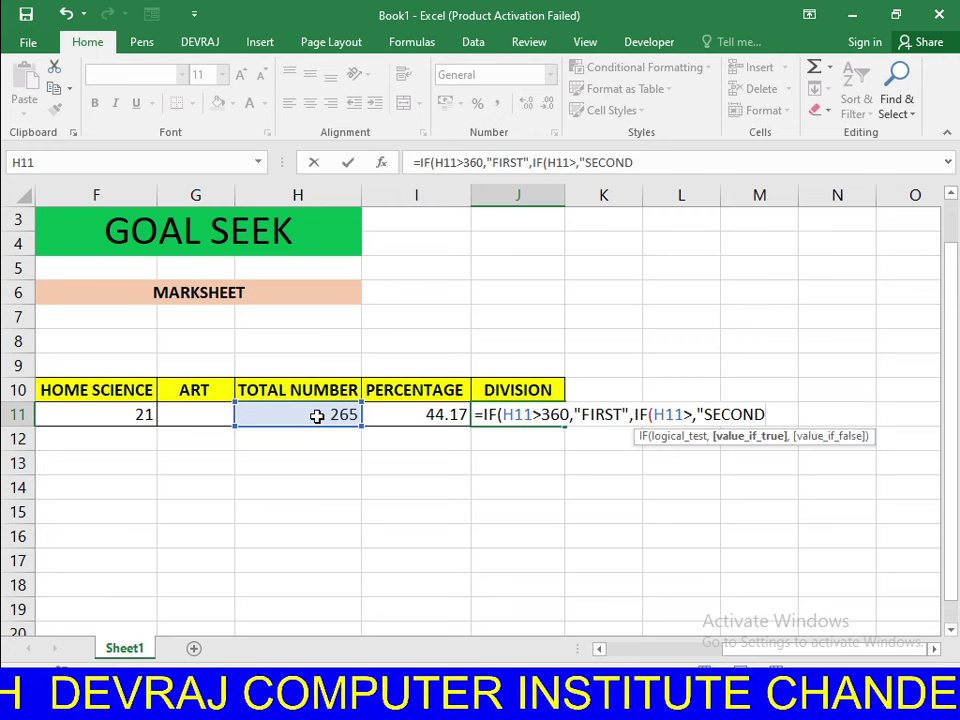
text(")
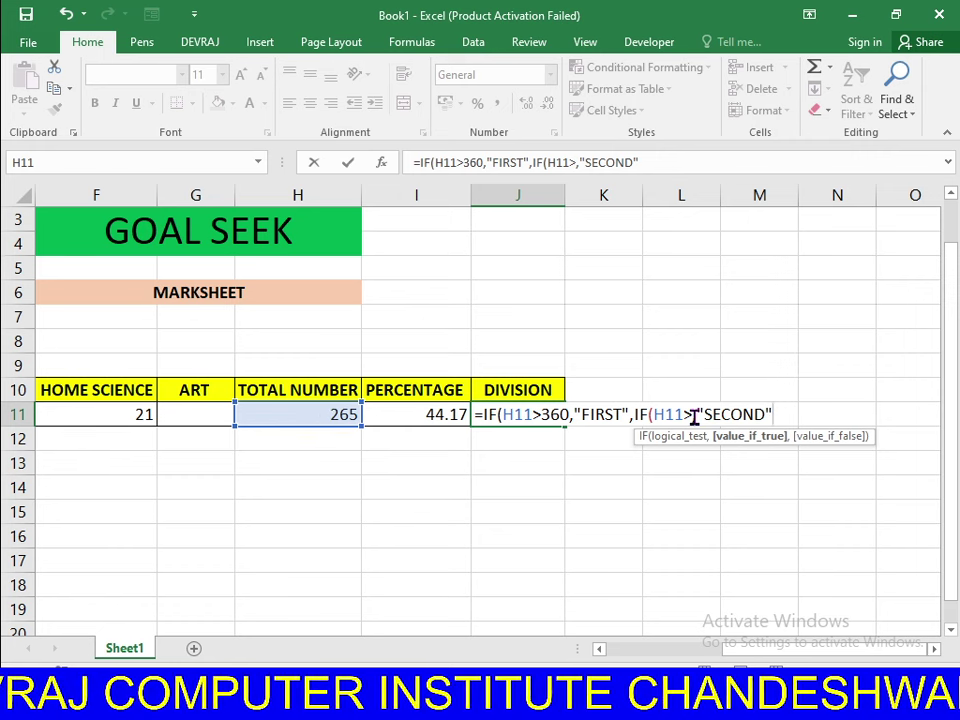
click(699, 414)
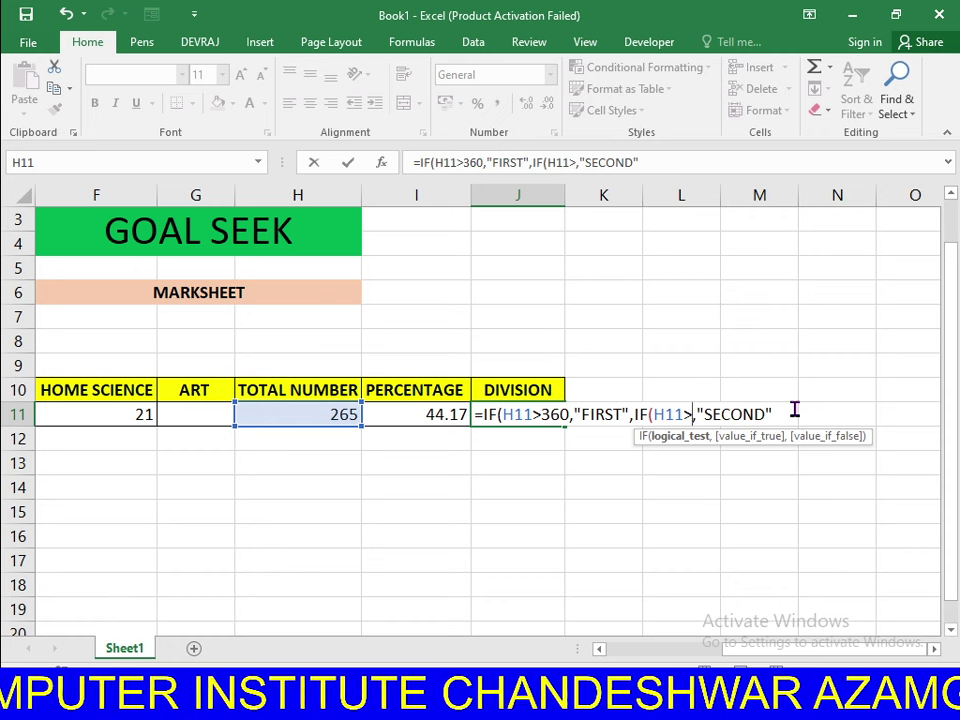
text(250)
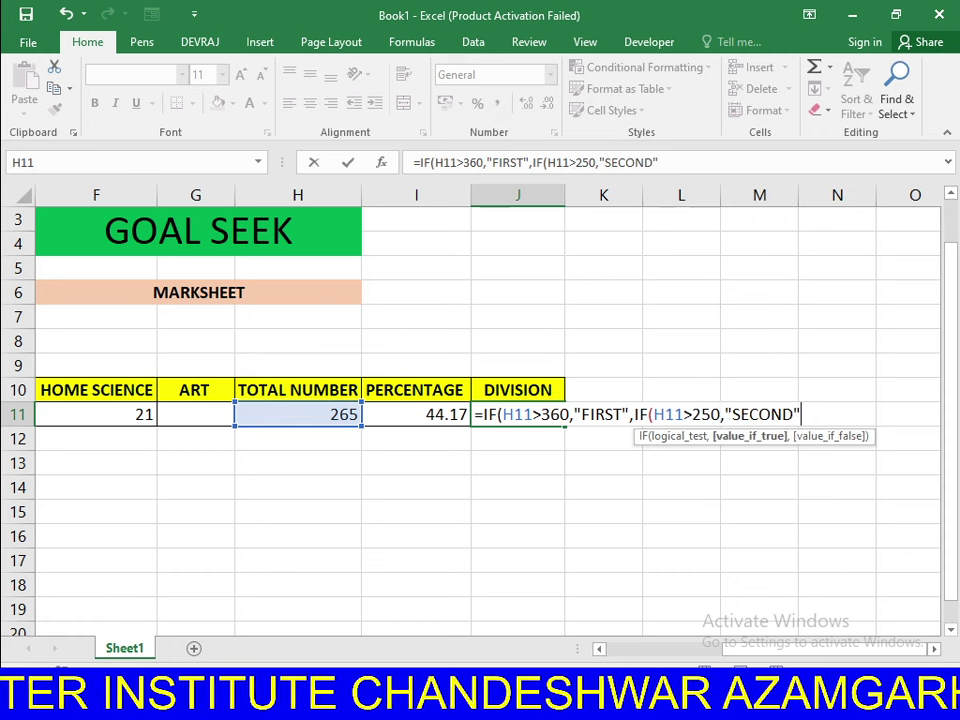
text(,IF)
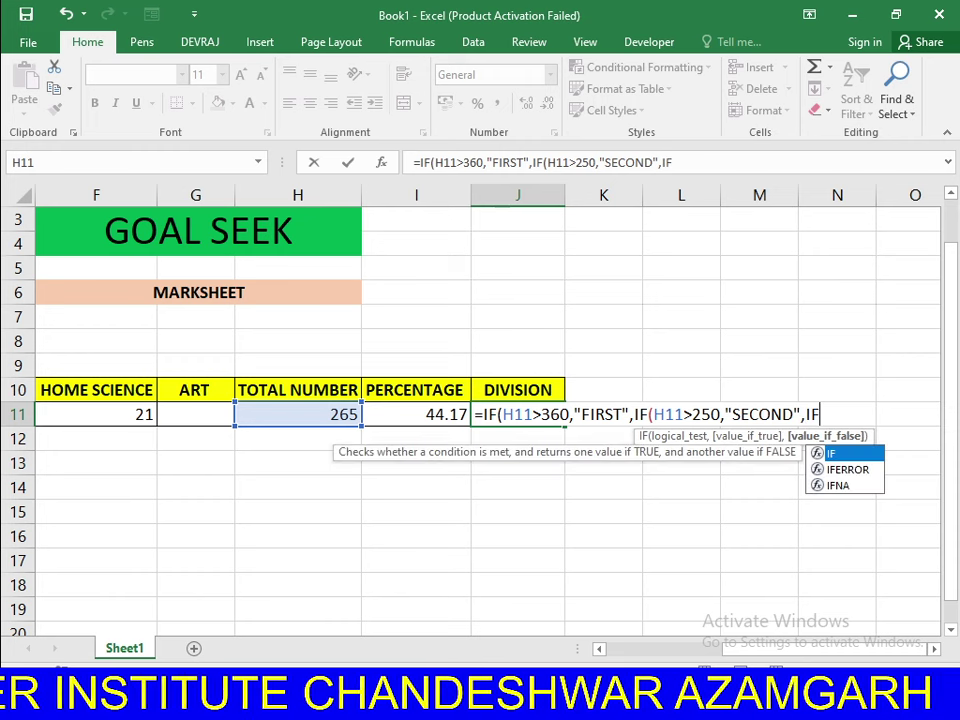
text(()
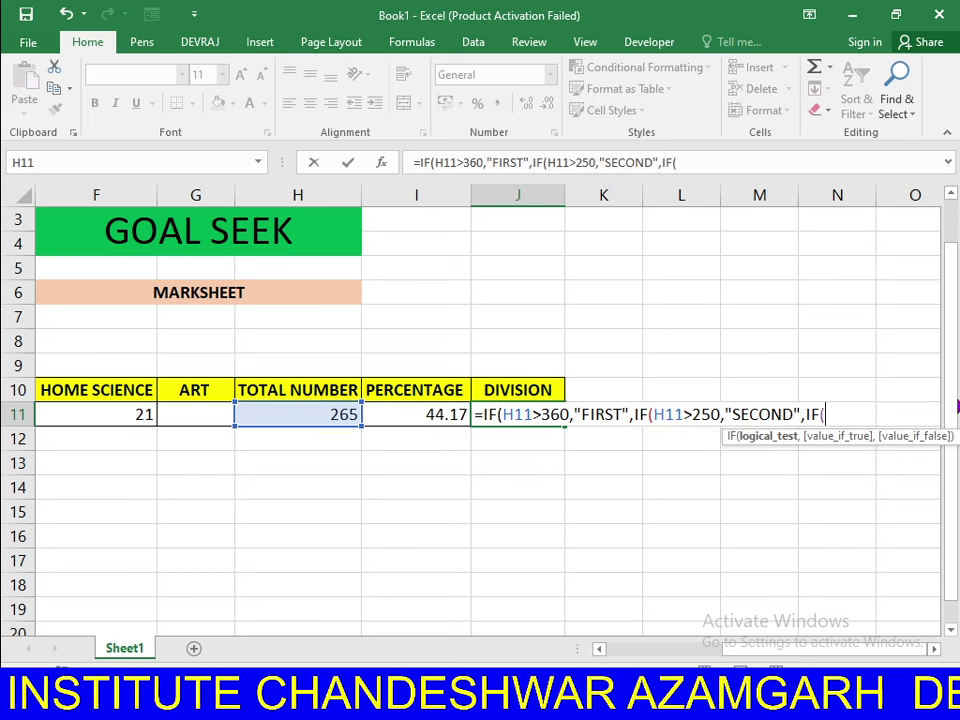
- Add the third test H11>175 returning "THIRD" and begin another nested IF
click(334, 411)
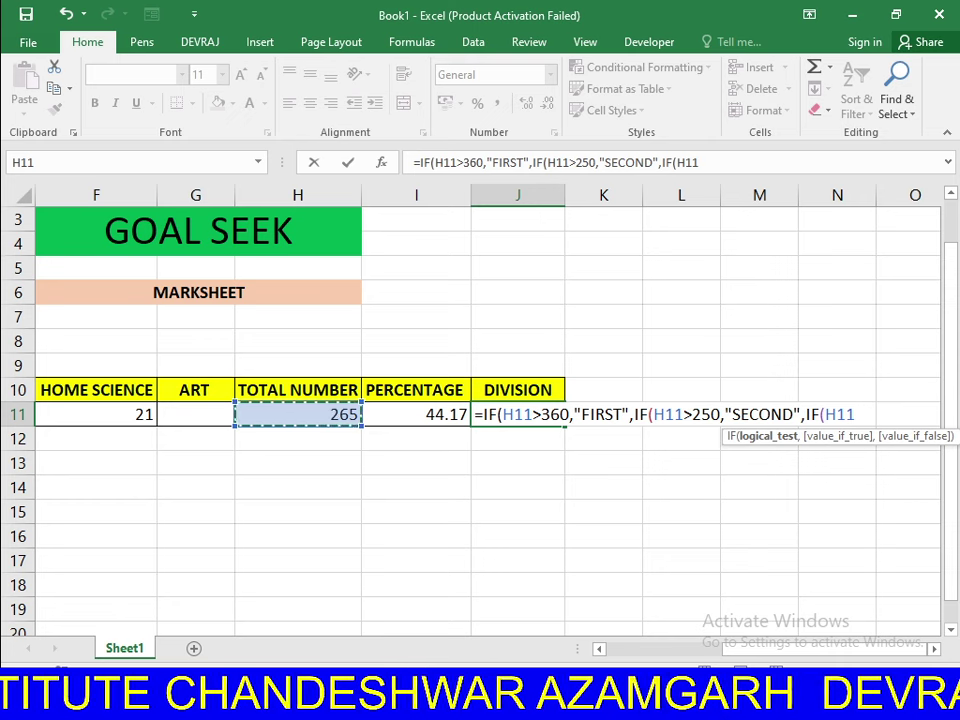
text(>)
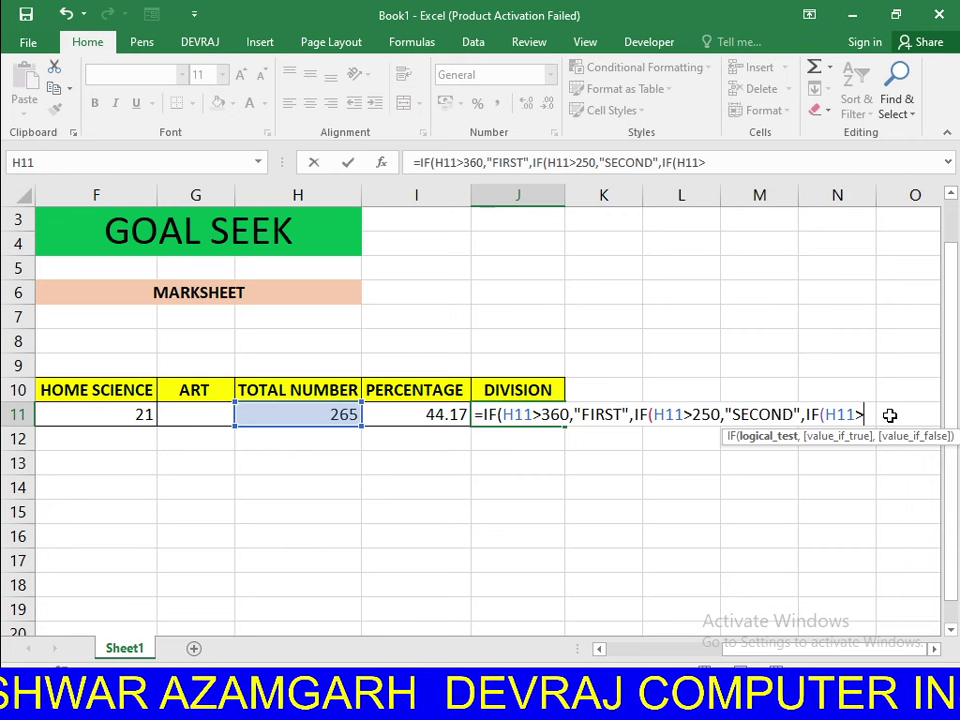
text(175)
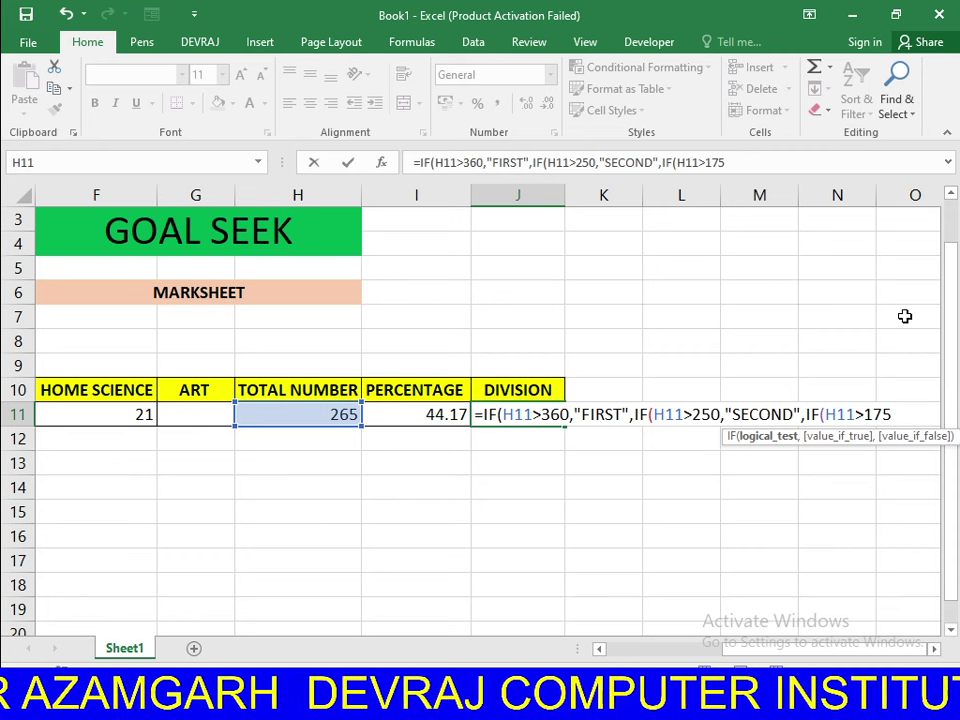
text(,)
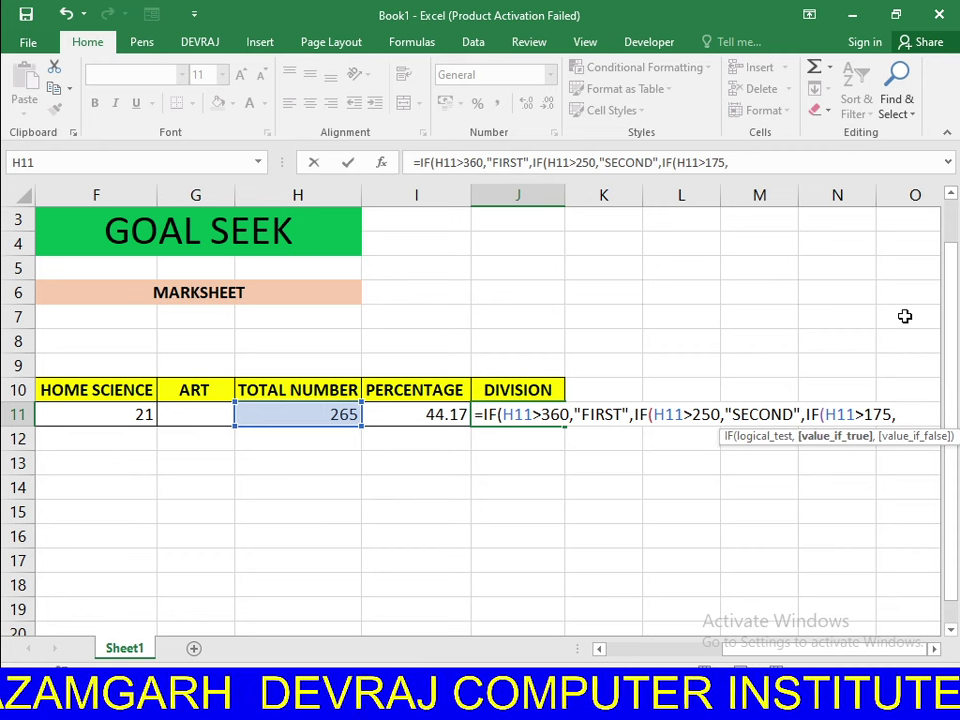
text(")
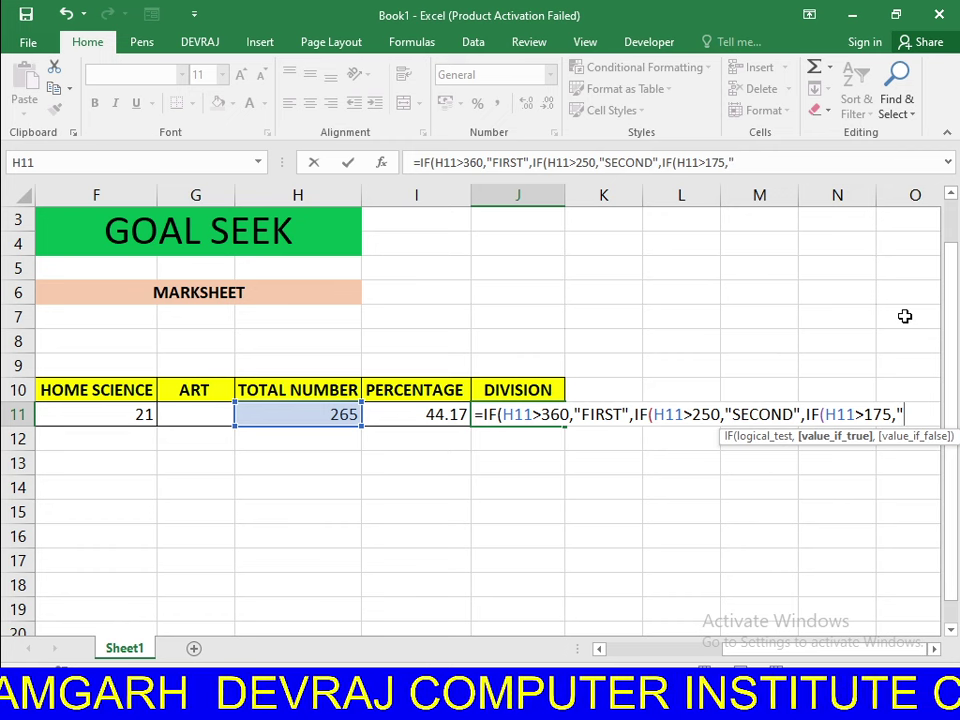
text(THIRD)
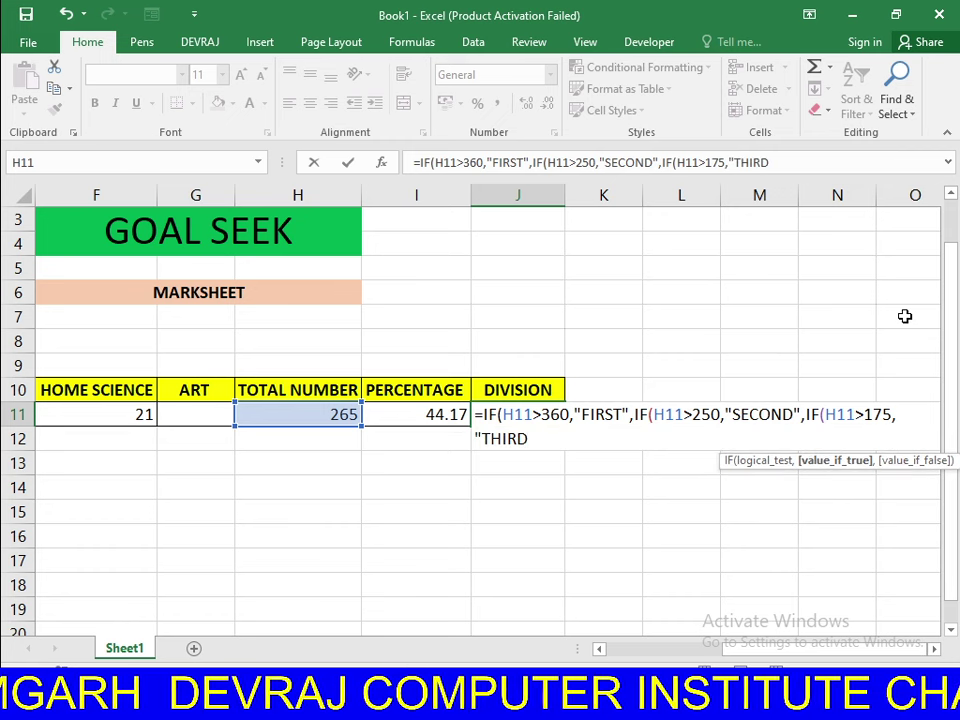
text(")
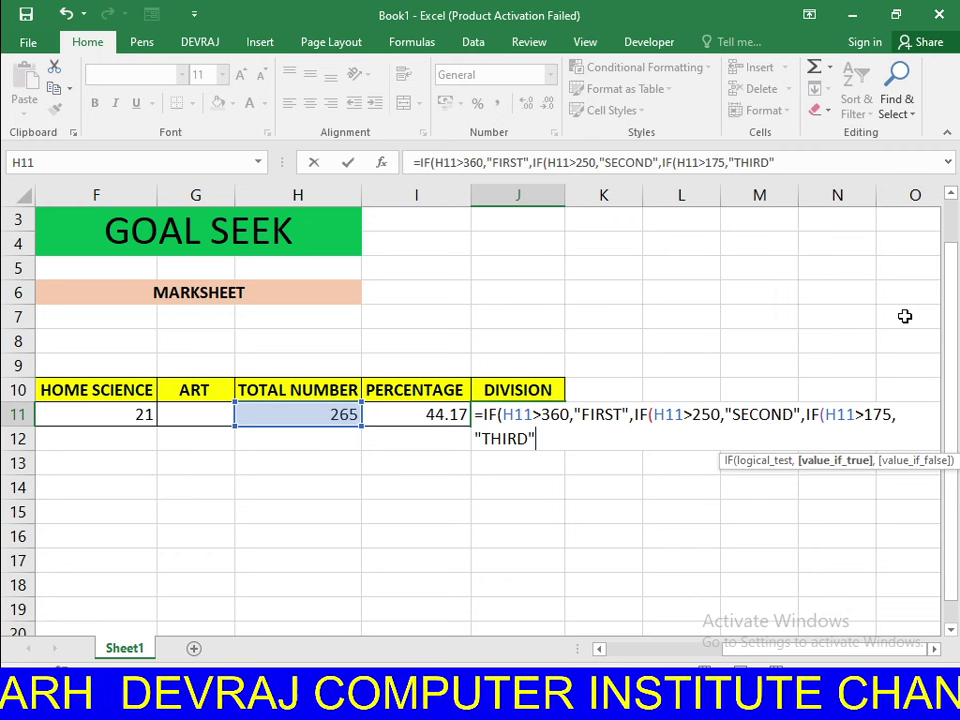
text(,I)
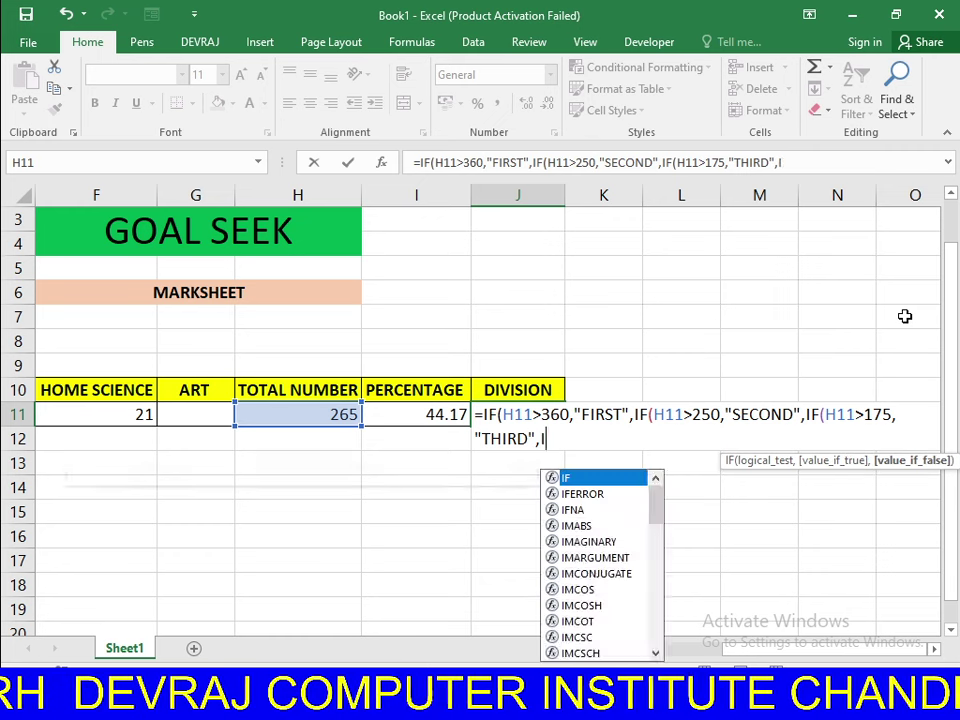
text(F()
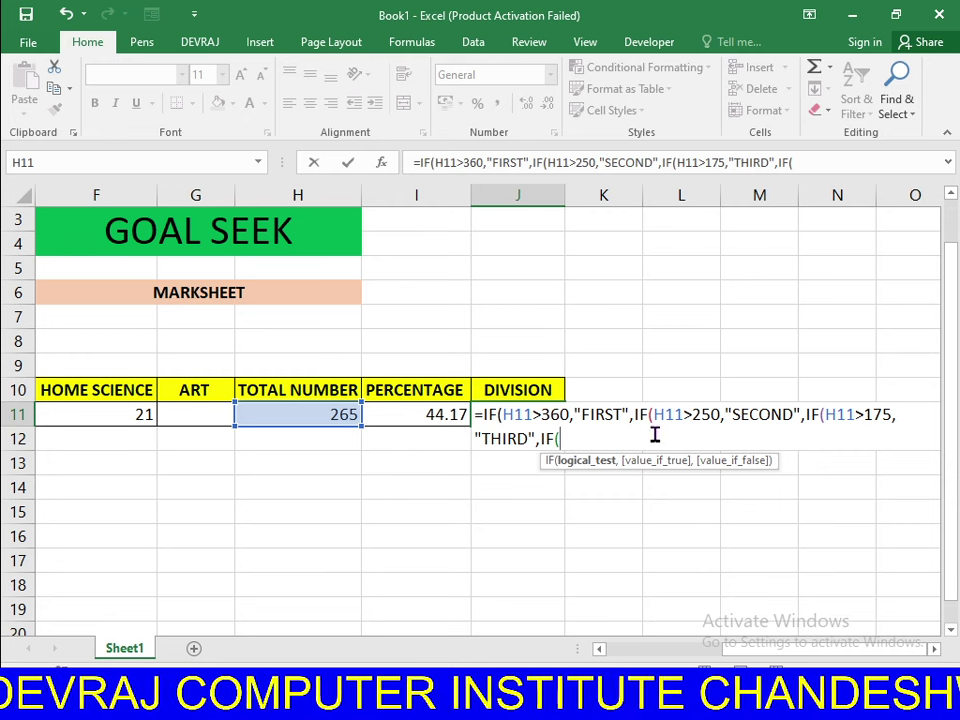
- Finish with H11<174 returning "FAIL", close four brackets and commit; J11 shows SECOND
click(333, 415)
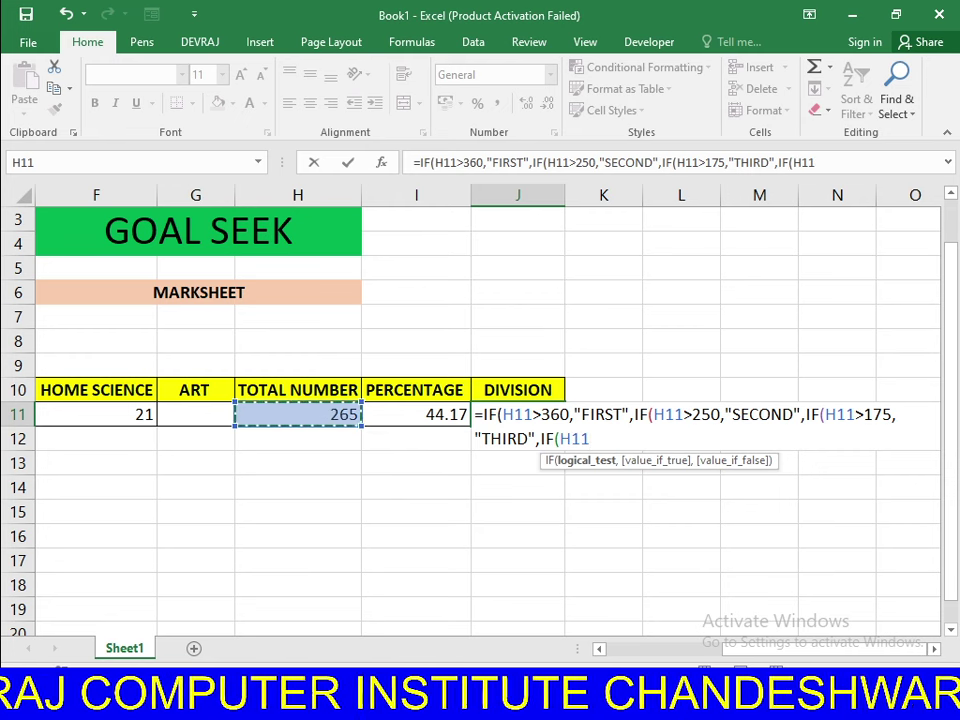
text(<)
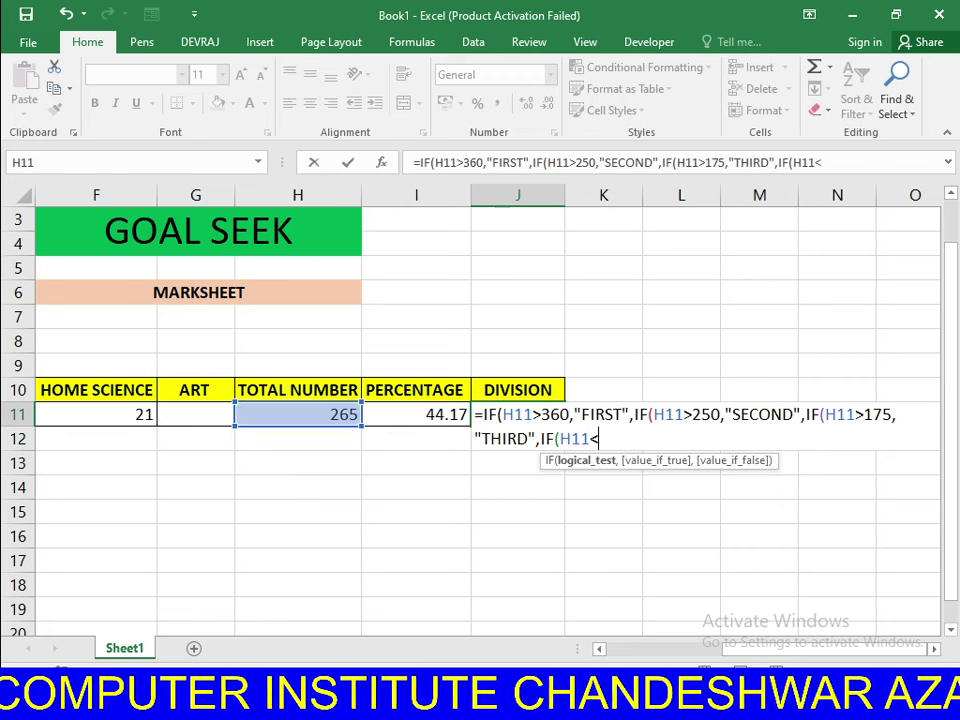
text(1)
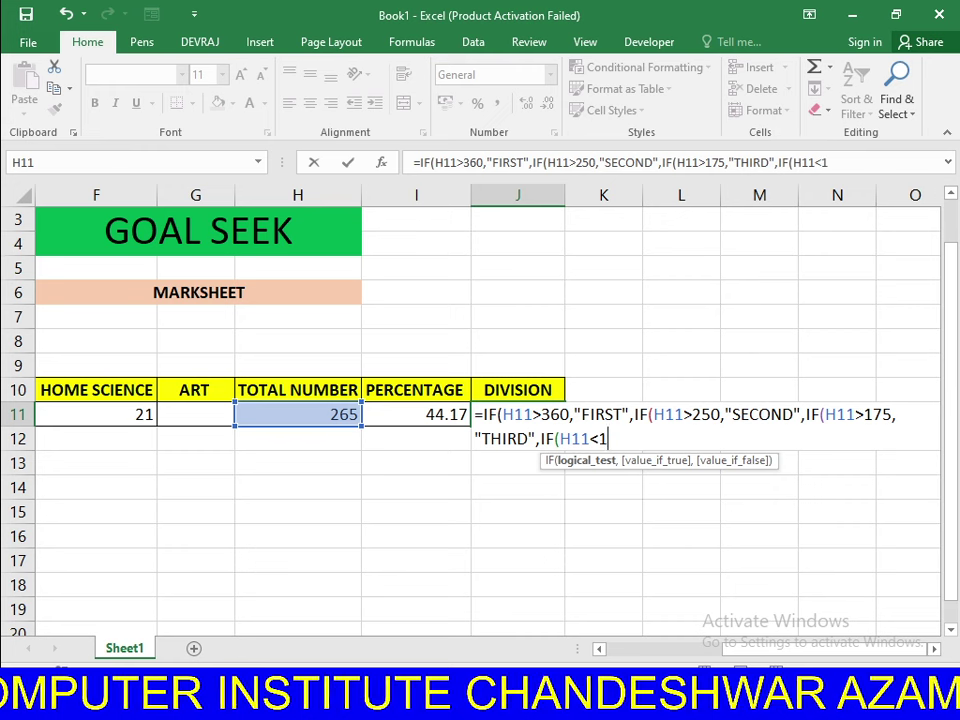
text(7)
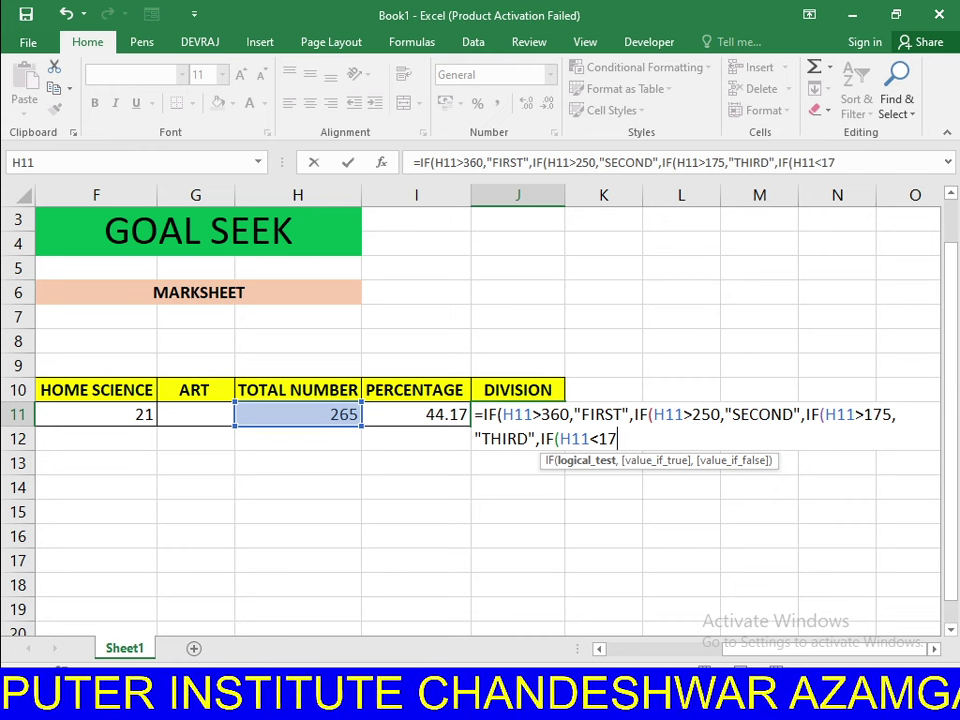
text(4)
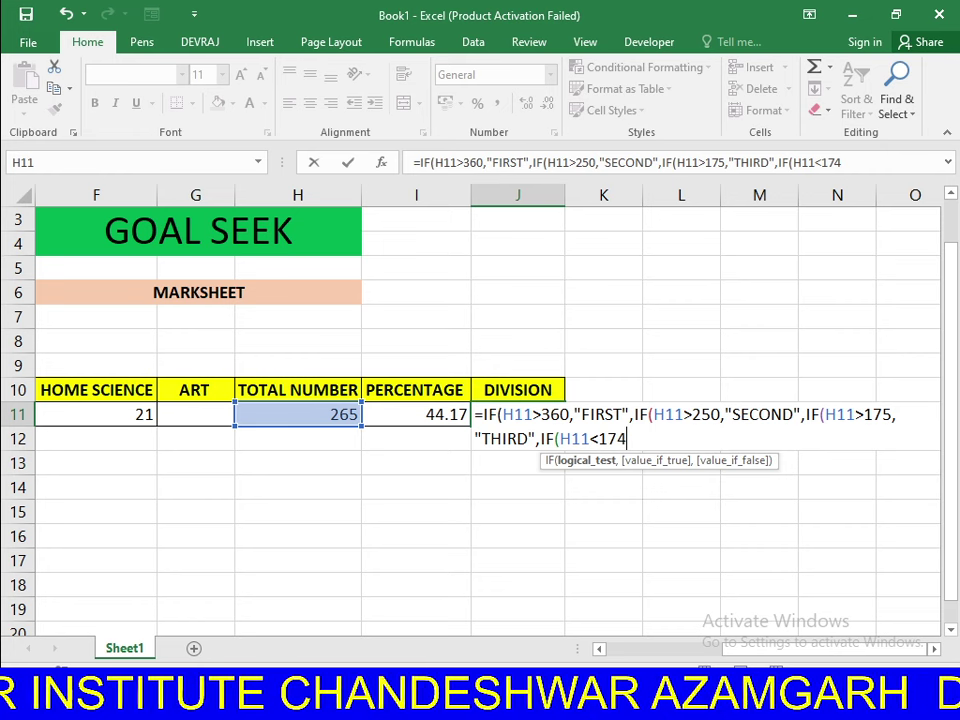
text(,)
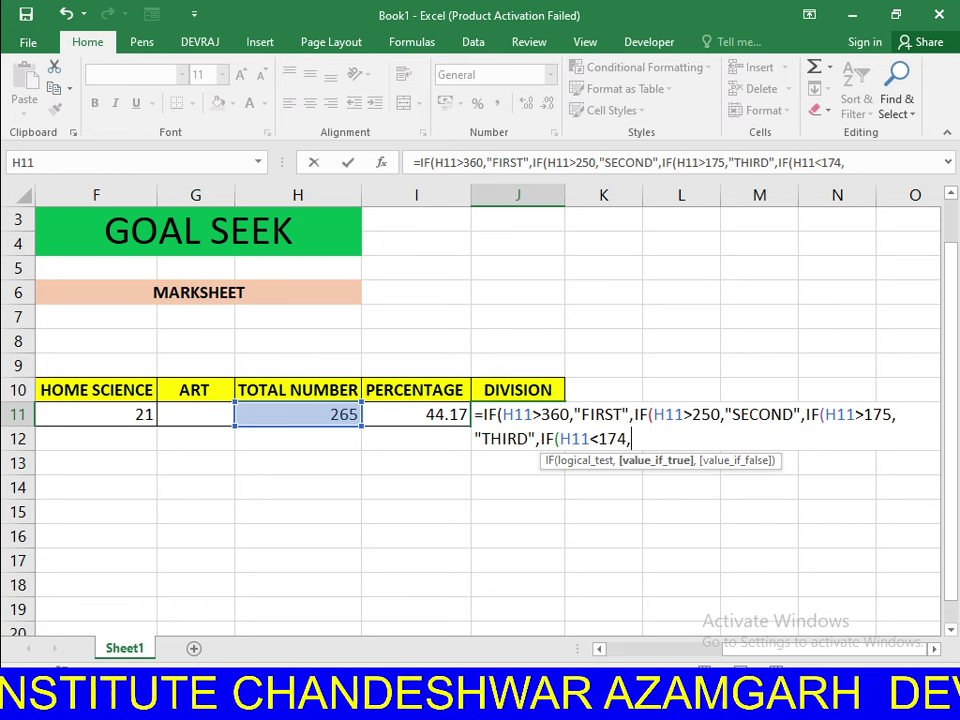
text(")
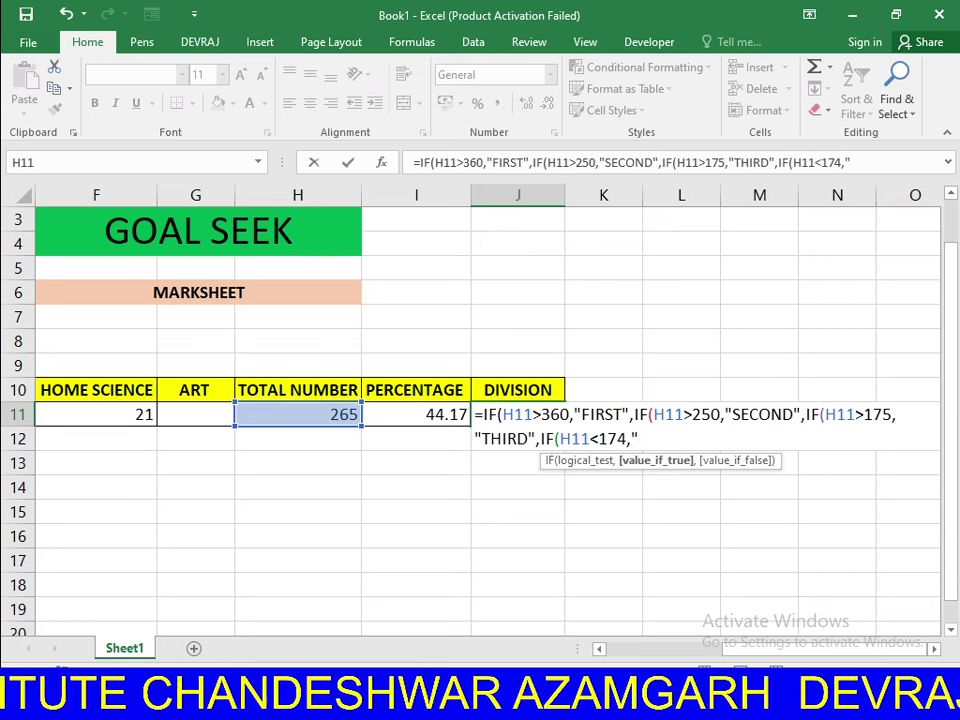
text(FAIL)
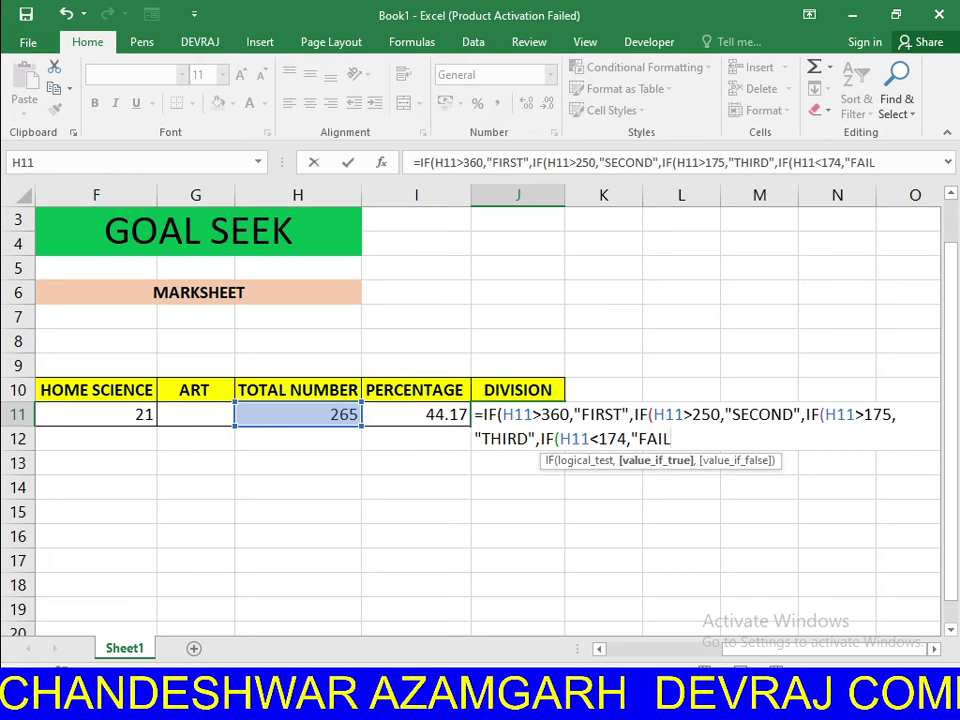
text(")
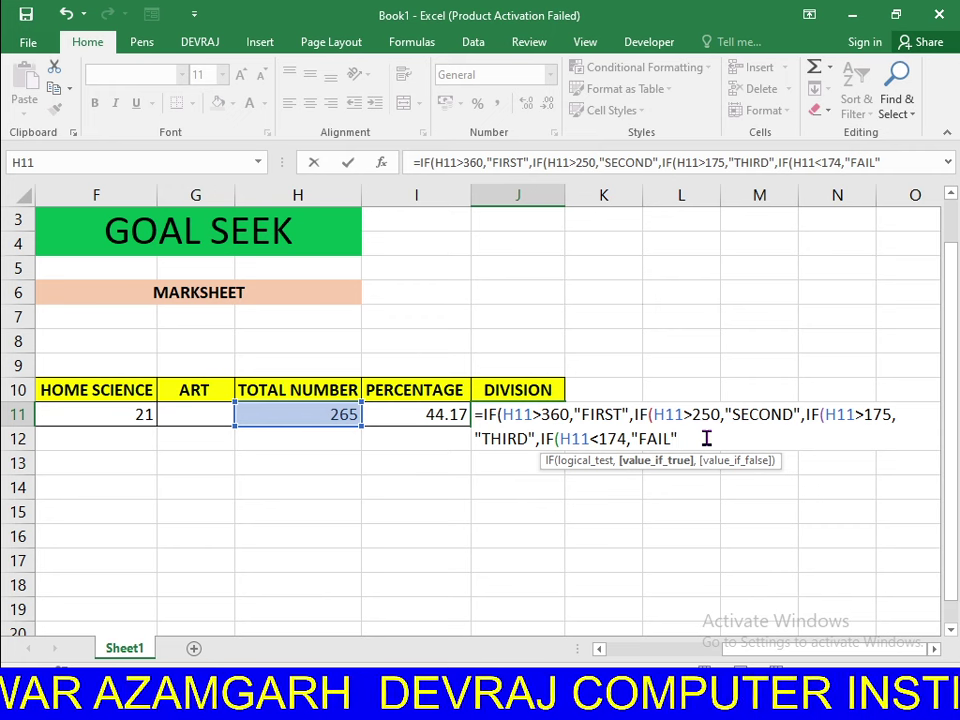
text())))
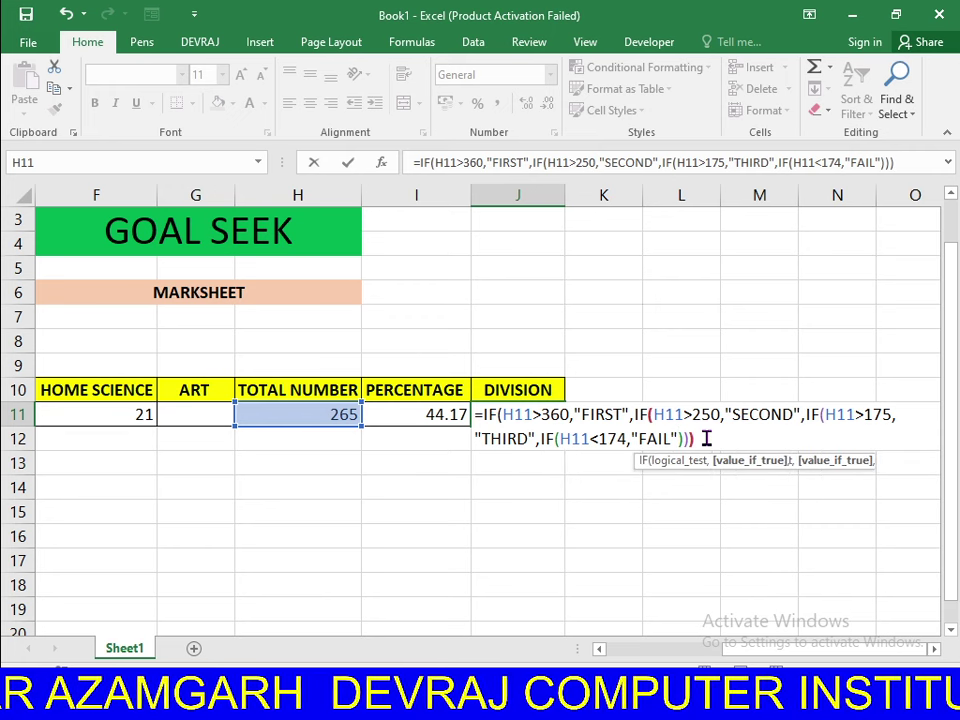
text())
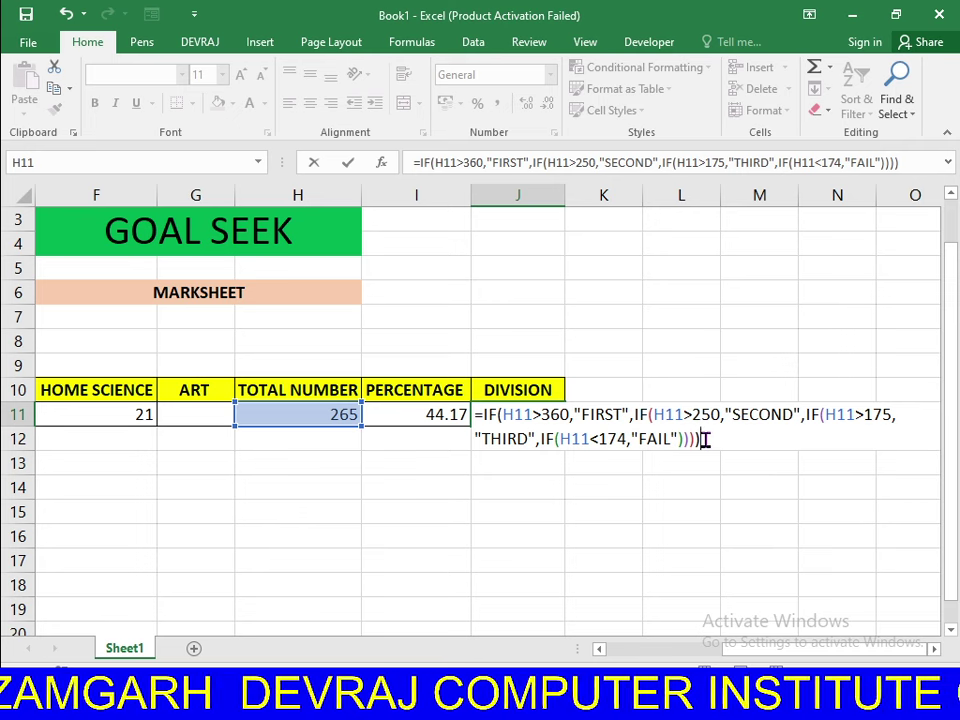
drag(615, 440, 709, 465)
click(724, 451)
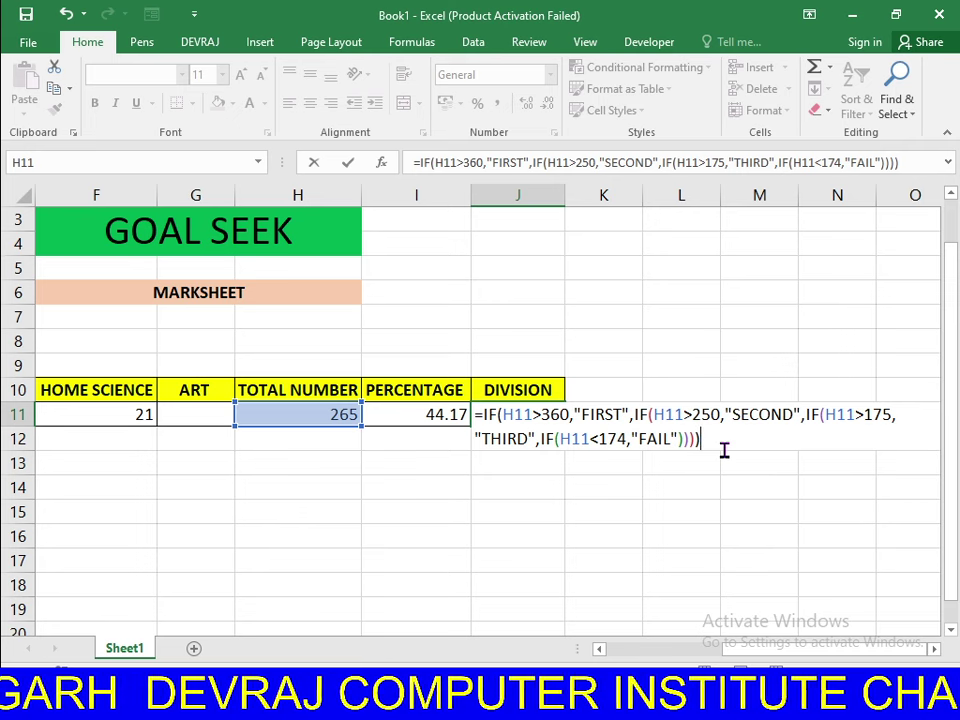
key(Return)
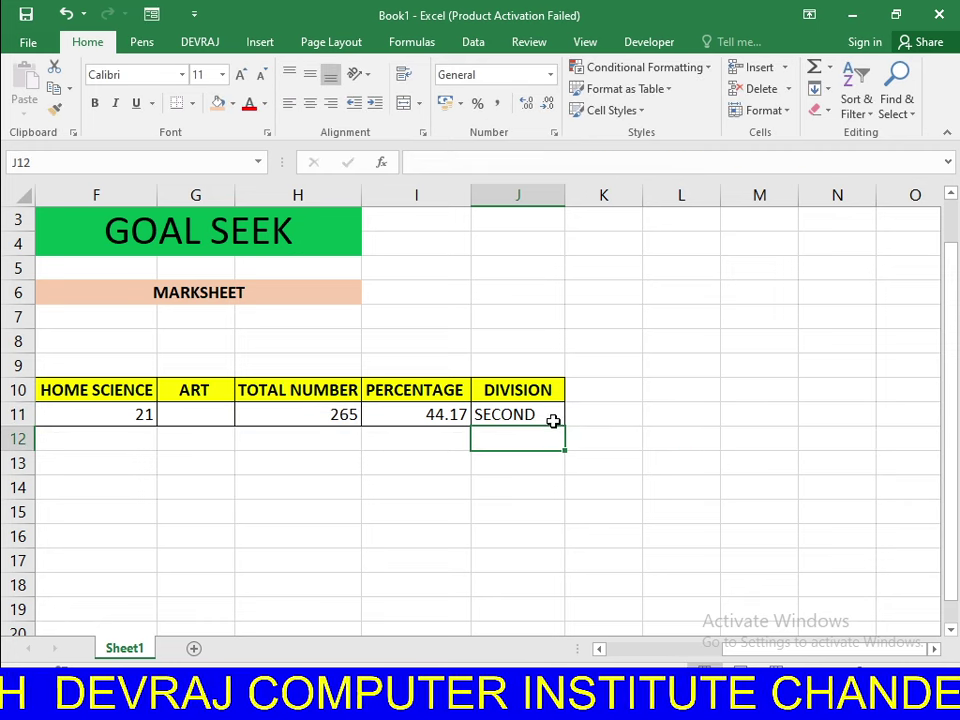
- Change the HOME SCIENCE mark in F11 to 86, giving total 330 and 55.00 percent
drag(762, 658, 671, 658)
click(581, 525)
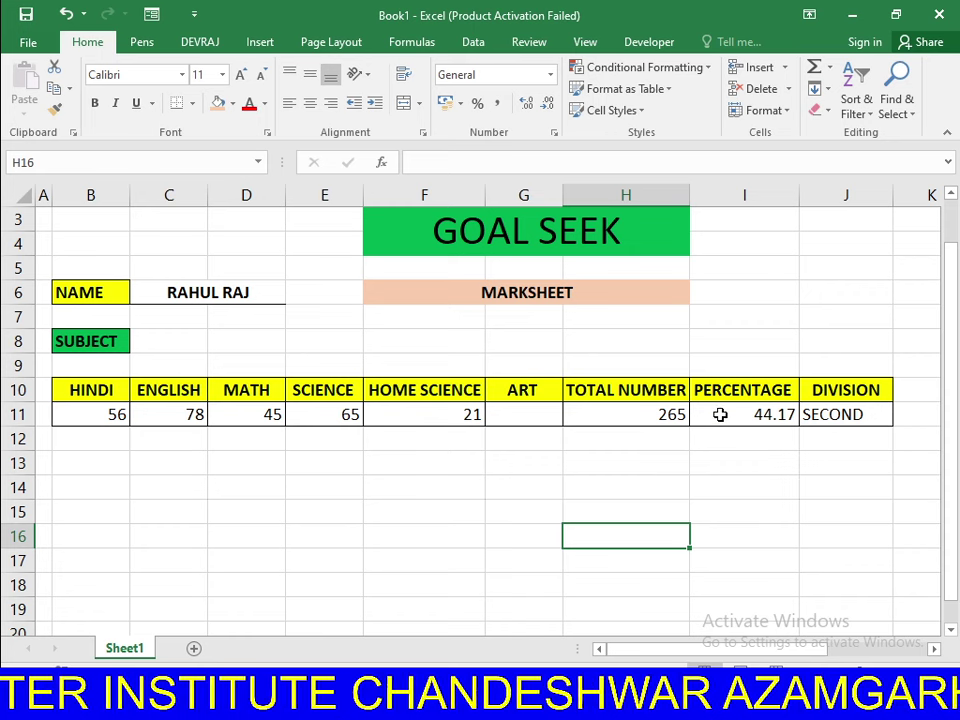
click(720, 414)
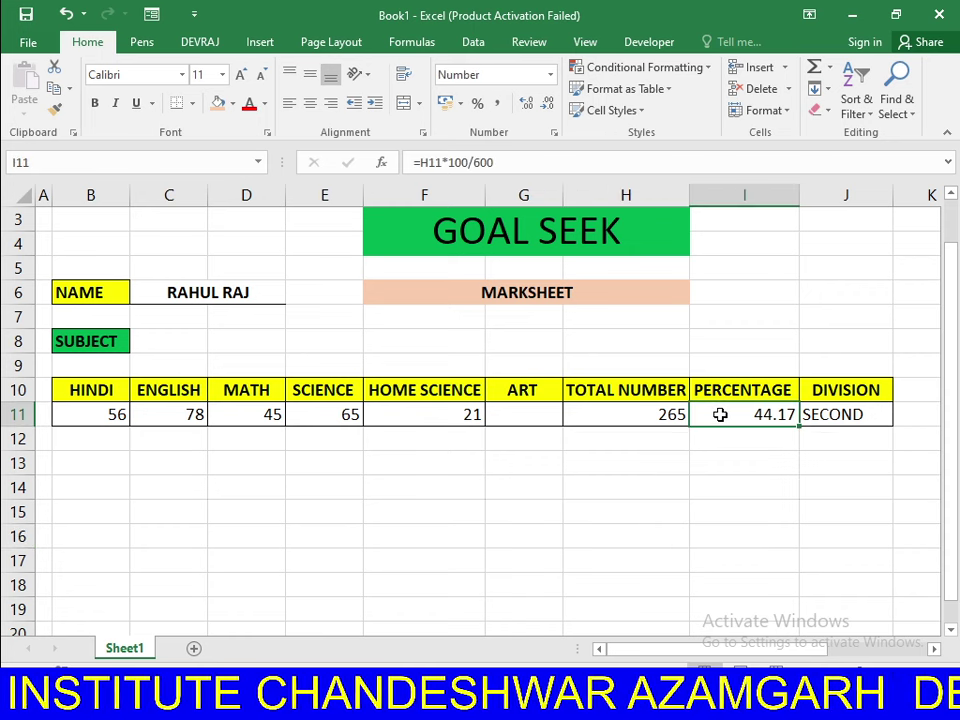
click(431, 414)
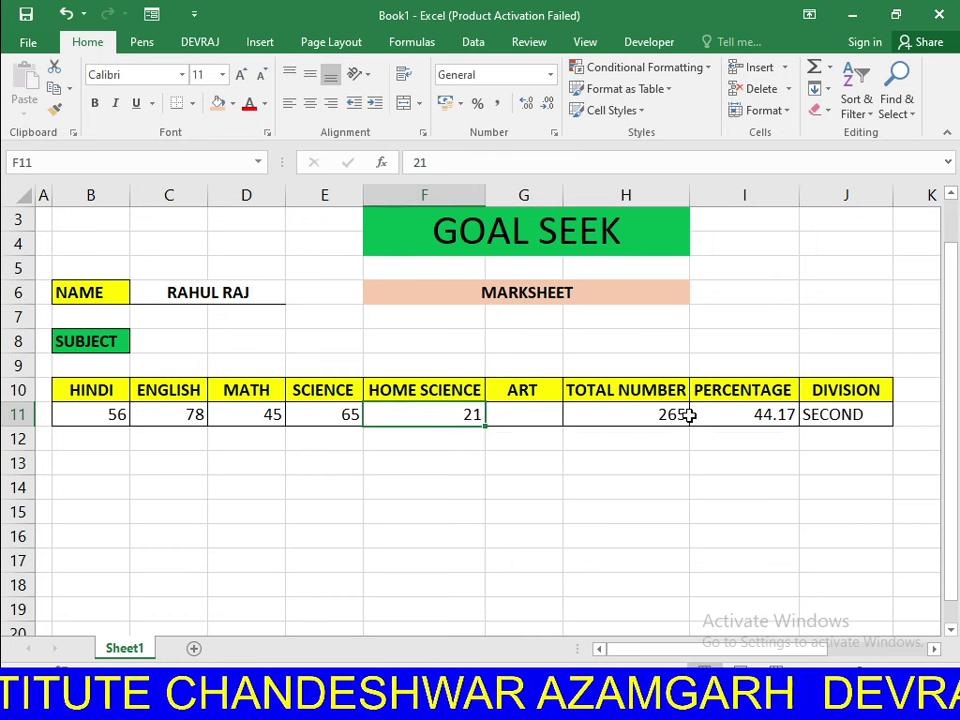
text(86)
click(678, 523)
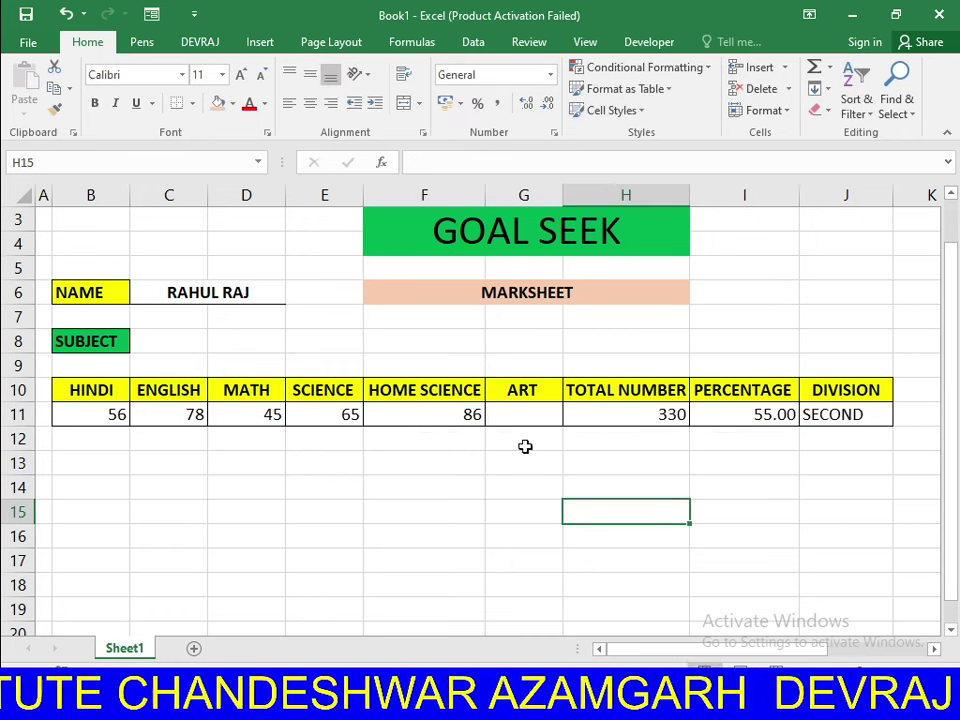
click(747, 422)
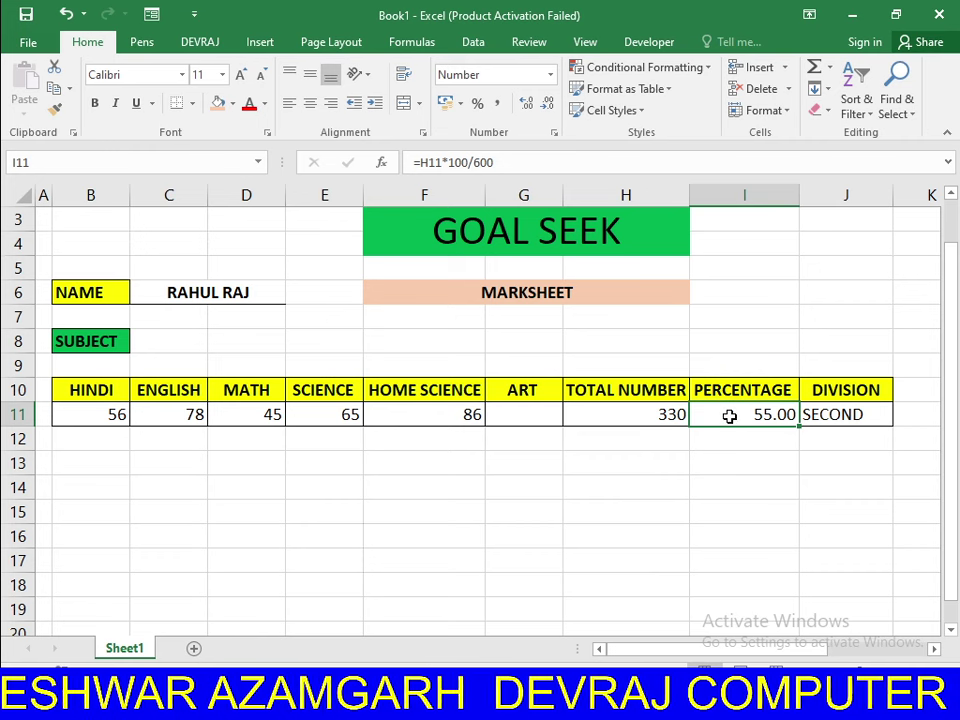
- Open Goal Seek from Data > What-If Analysis, with percentage cell I11 as the set cell
click(474, 45)
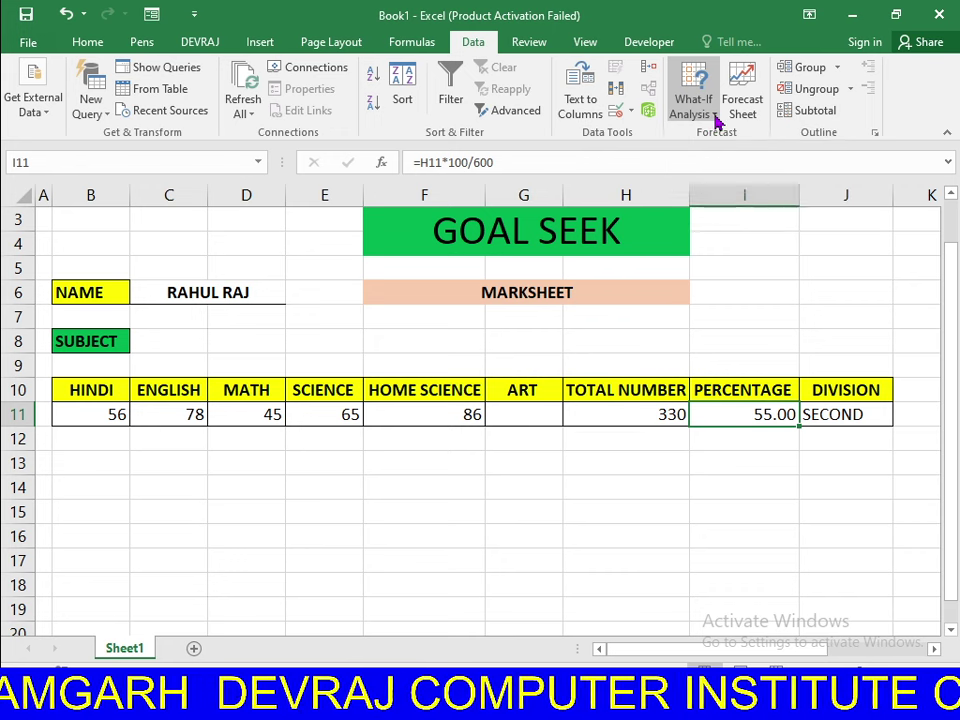
click(713, 117)
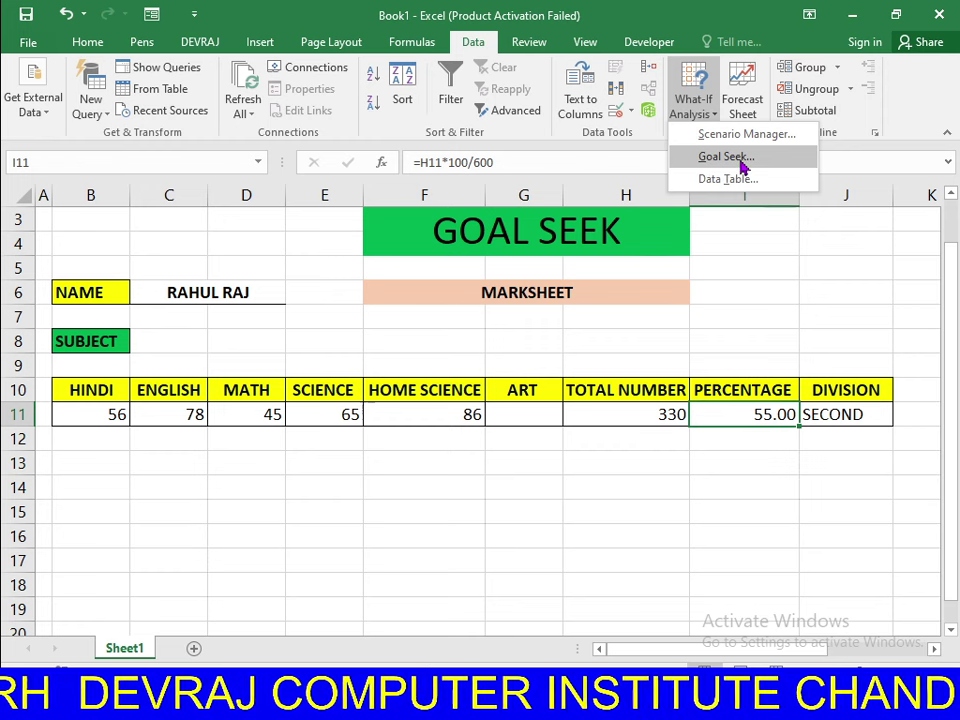
click(741, 159)
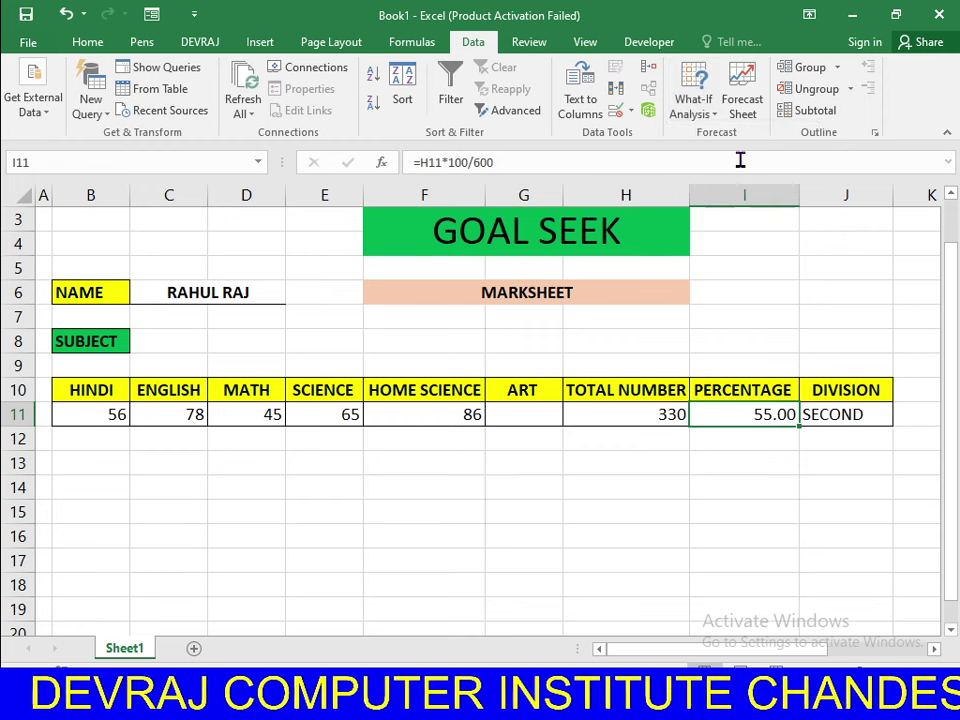
drag(709, 231, 643, 363)
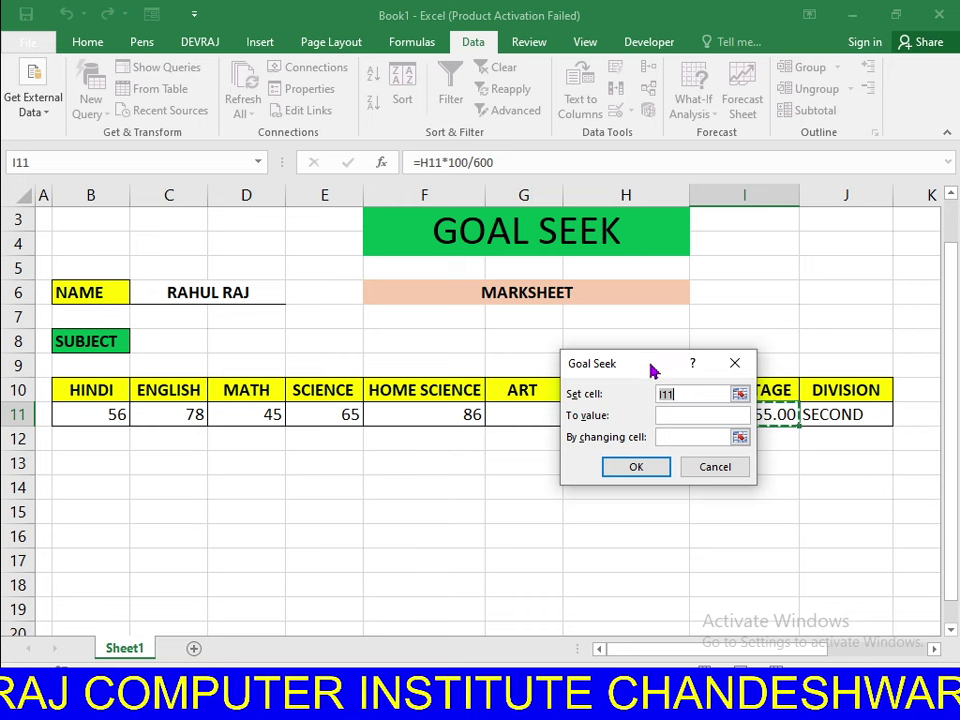
click(676, 392)
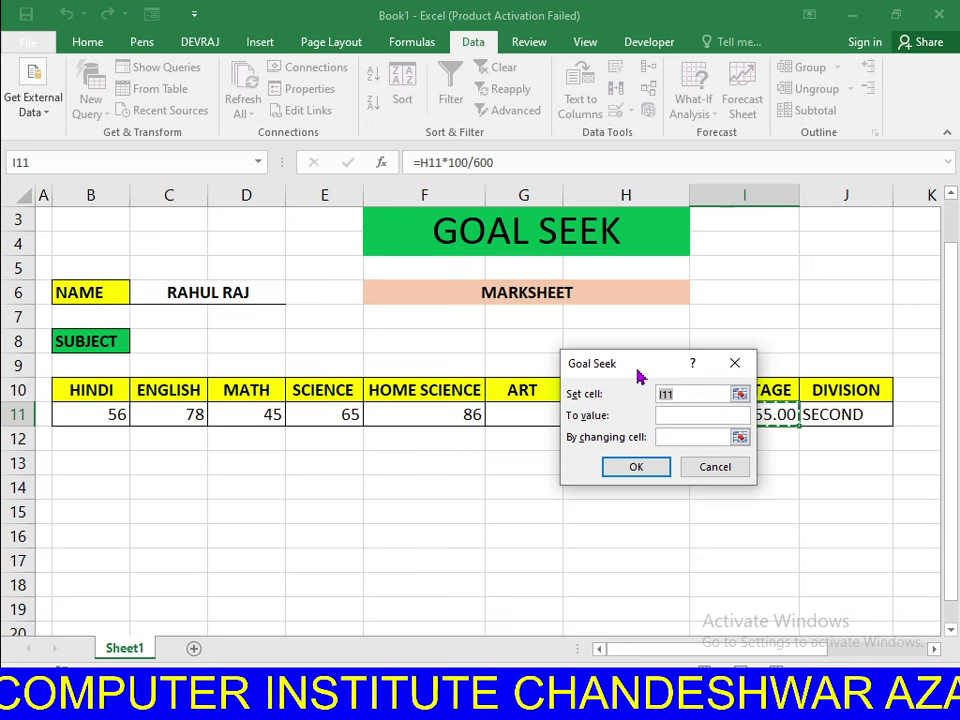
key(super+plus)
drag(638, 376, 628, 357)
click(472, 175)
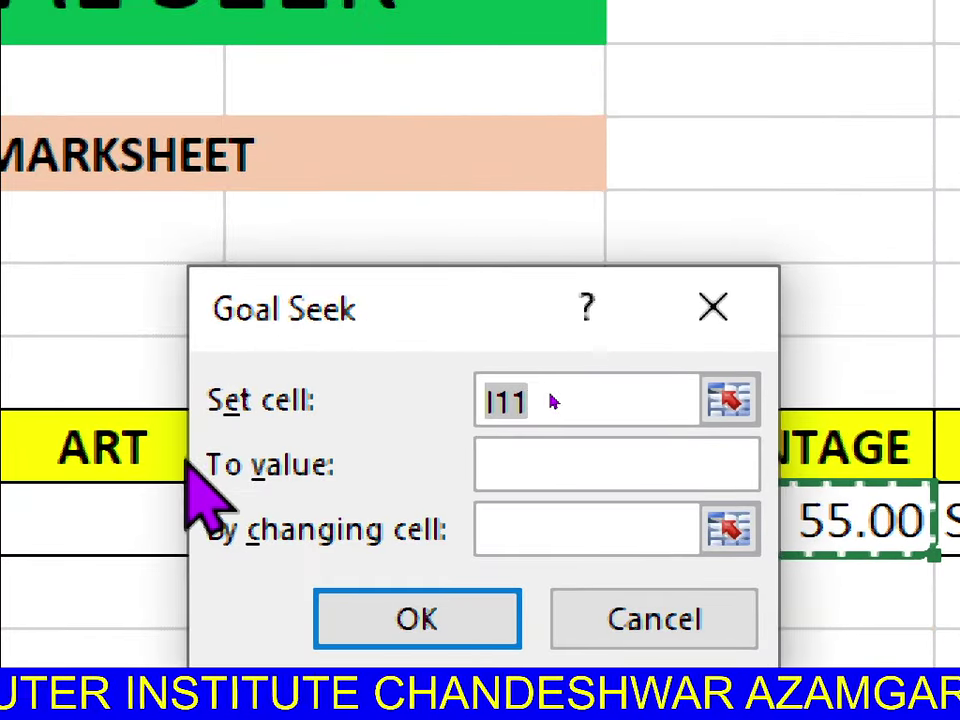
key(End)
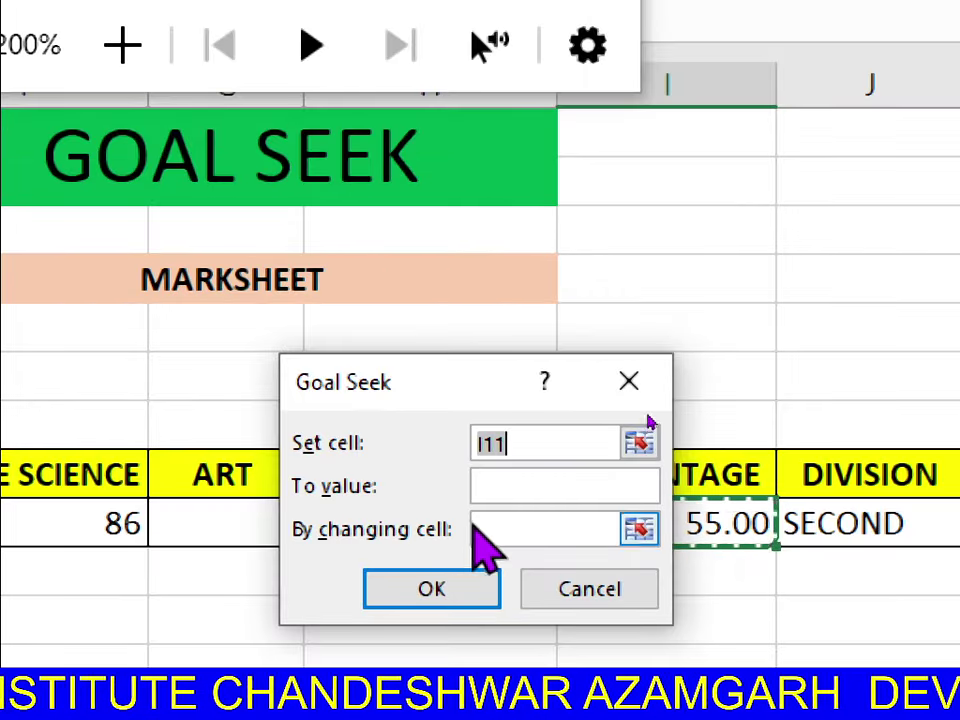
double_click(478, 444)
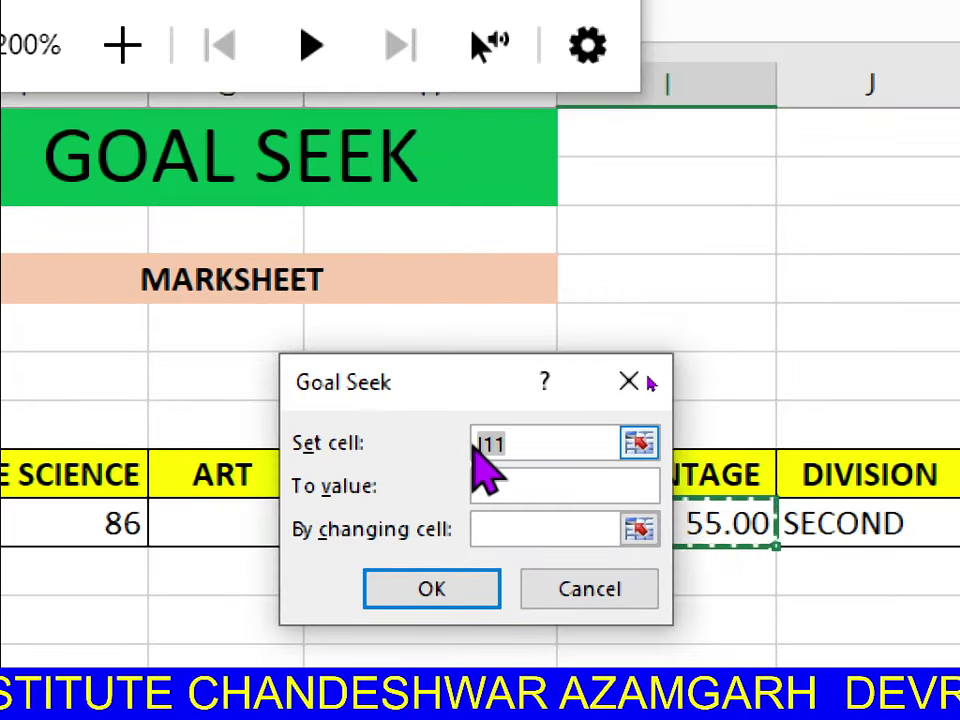
key(super+minus)
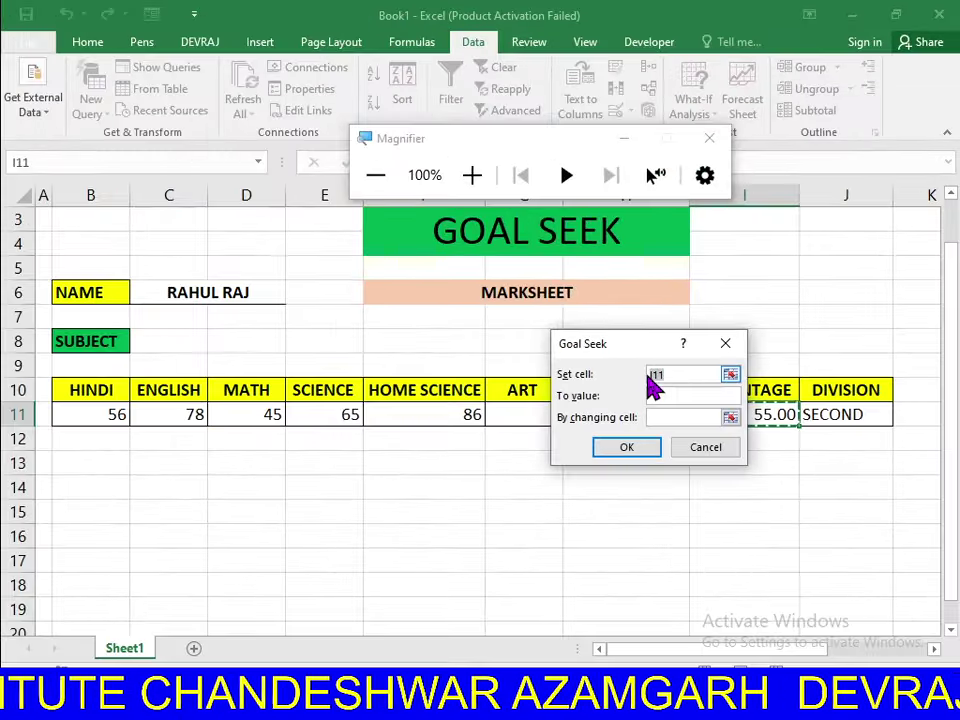
drag(645, 350, 600, 257)
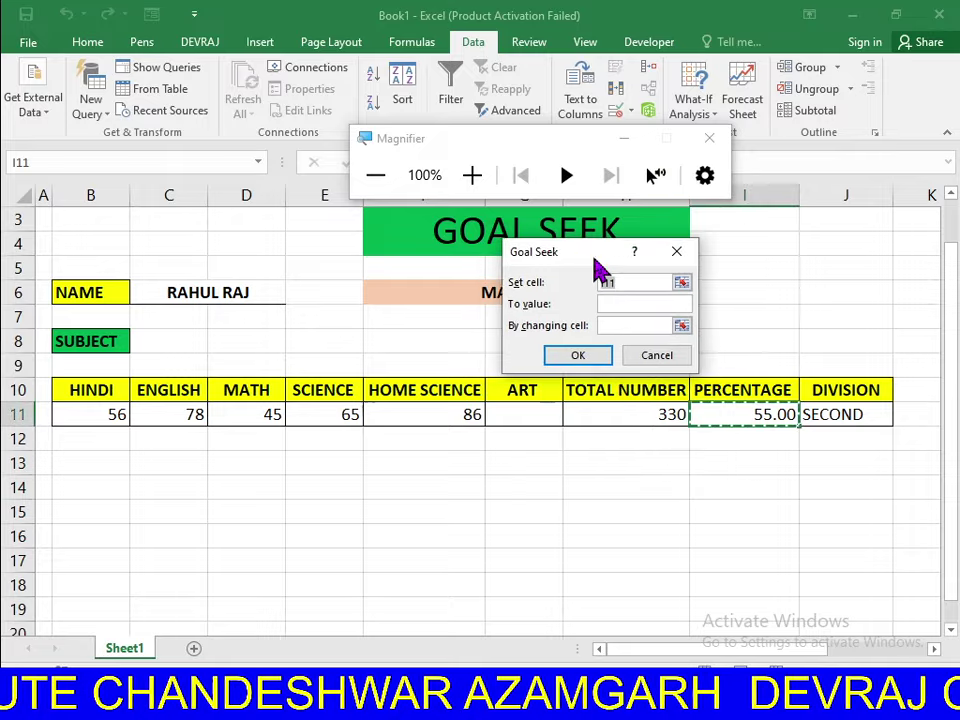
click(710, 140)
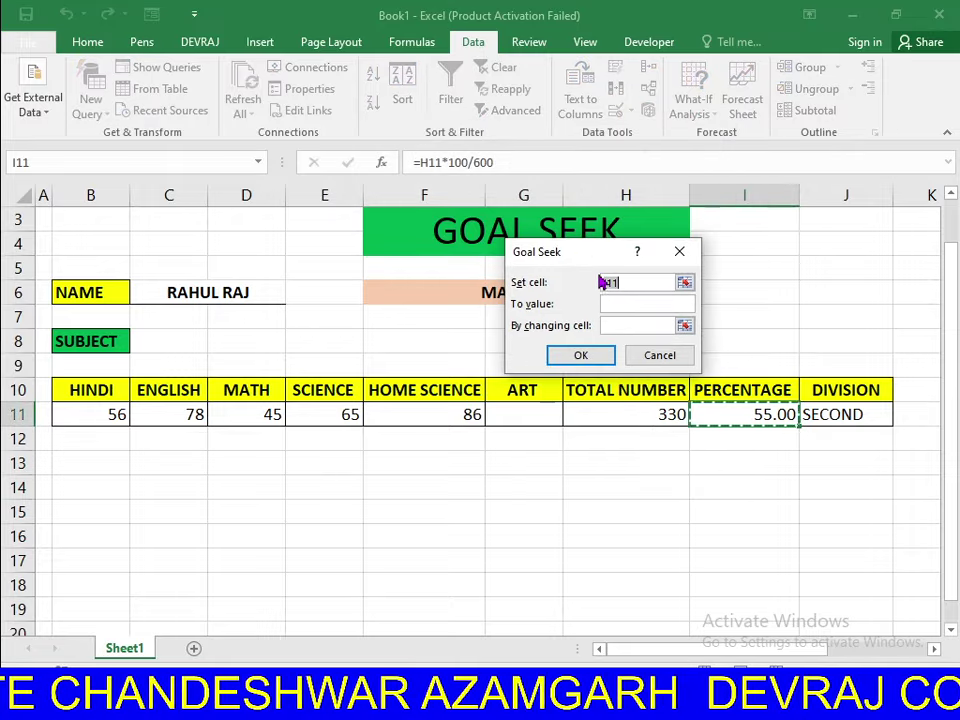
drag(580, 262, 723, 258)
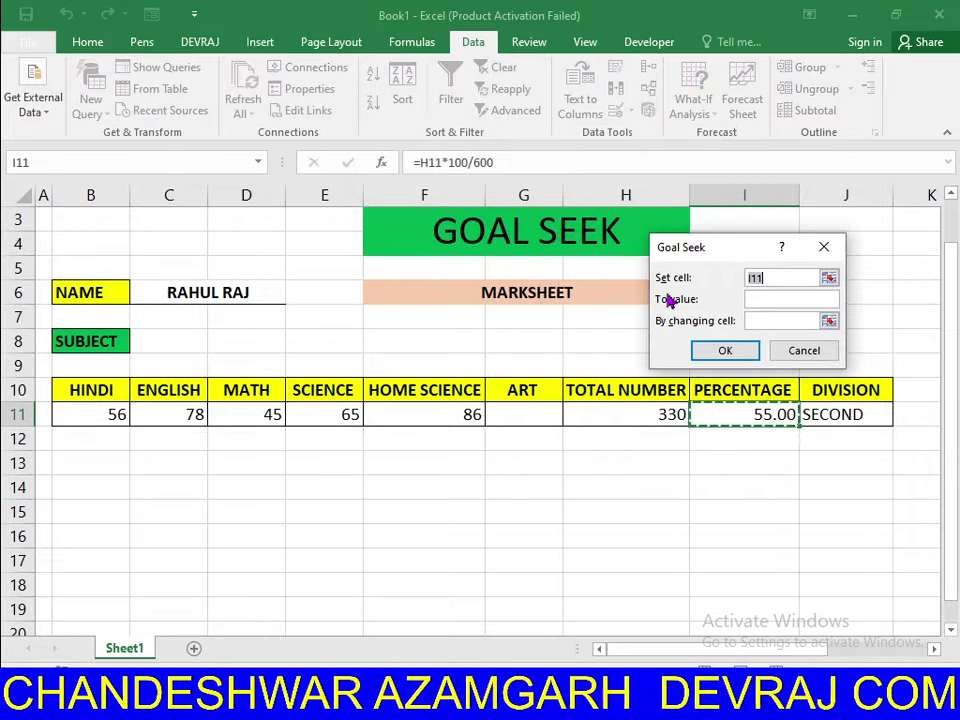
click(791, 279)
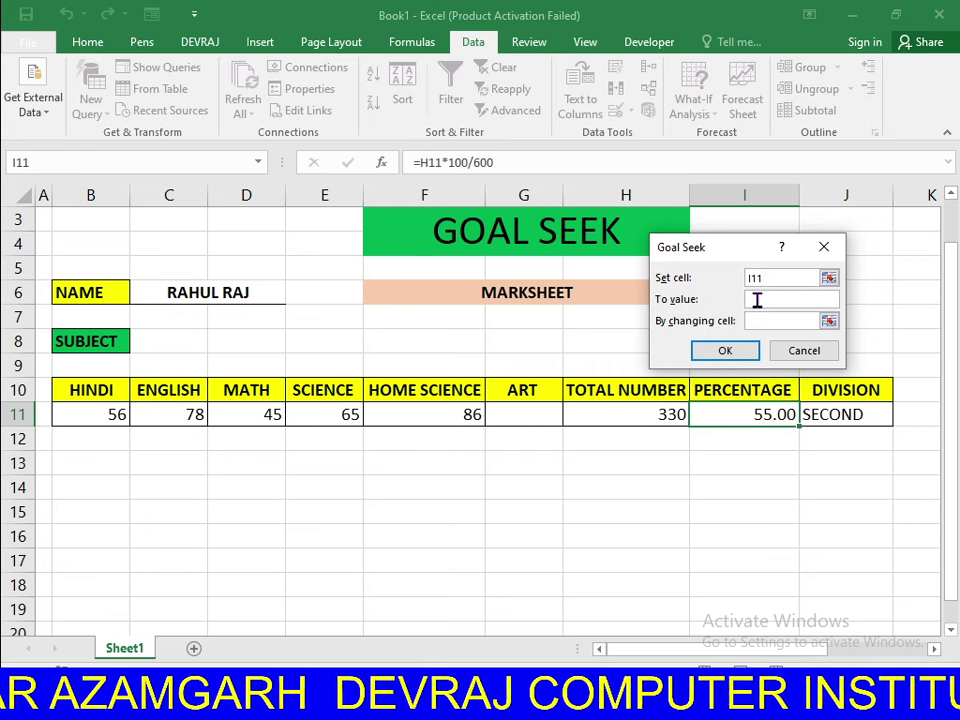
- Set Goal Seek to a 65 percent target, changing ART cell G11
click(762, 299)
text(65)
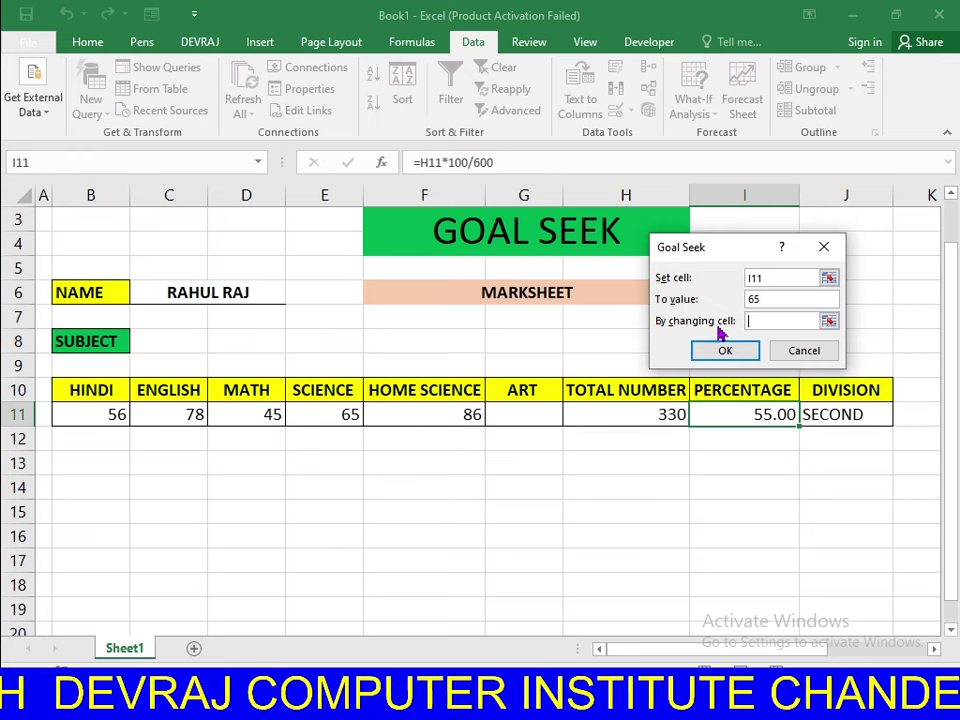
click(535, 416)
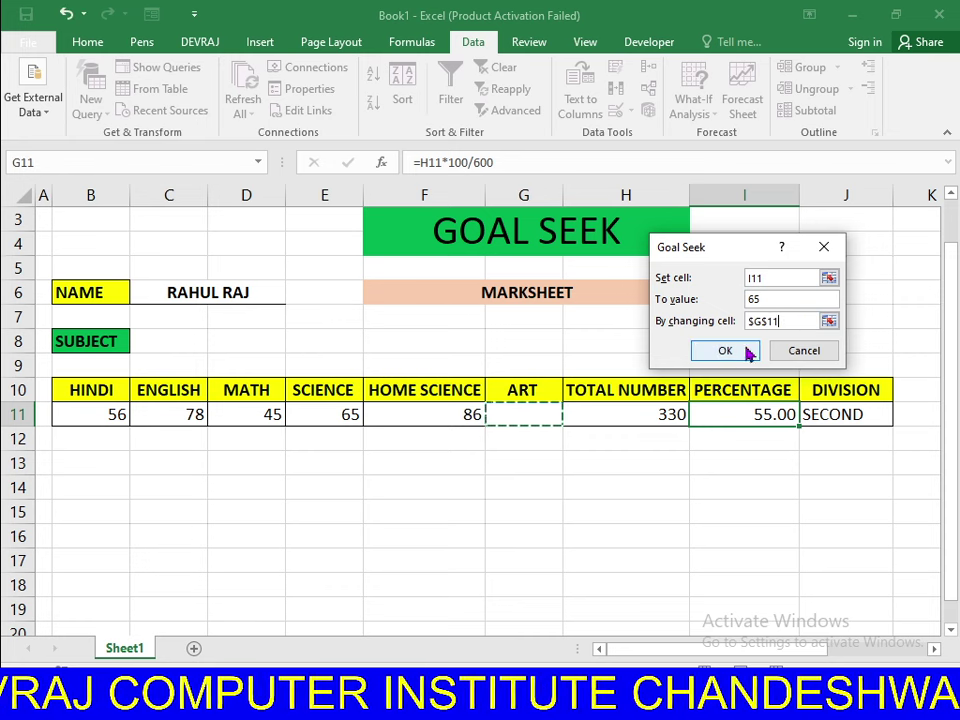
mouse_move(740, 256)
mouse_down()
mouse_move(630, 486)
mouse_move(299, 467)
mouse_up()
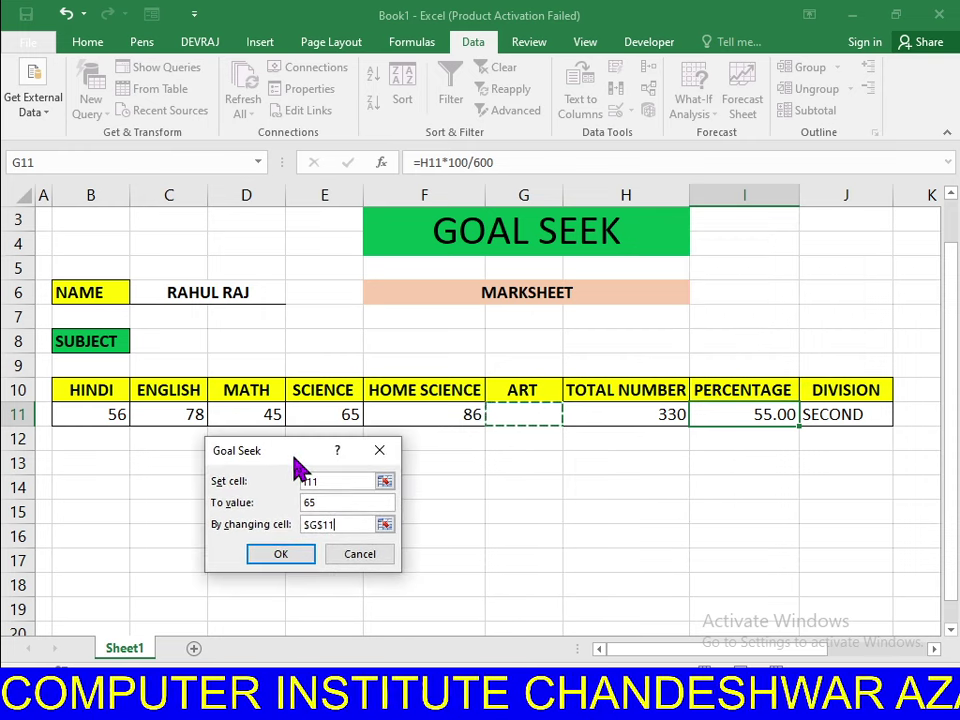
click(308, 524)
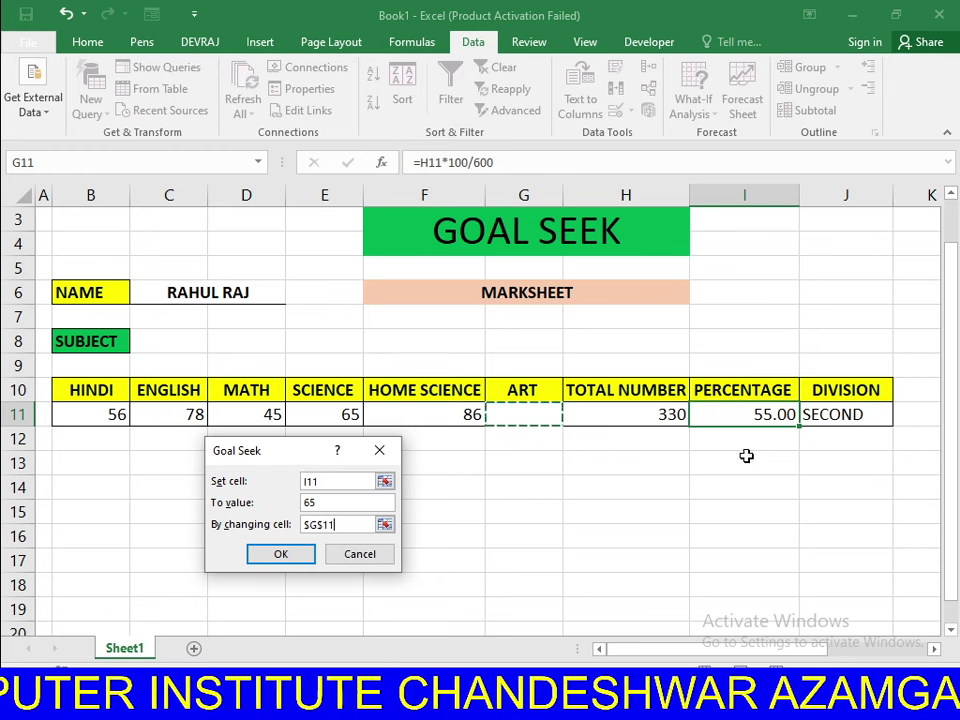
- Run Goal Seek, see that ART 60 gives 65%, and cancel to keep the original marks
click(280, 557)
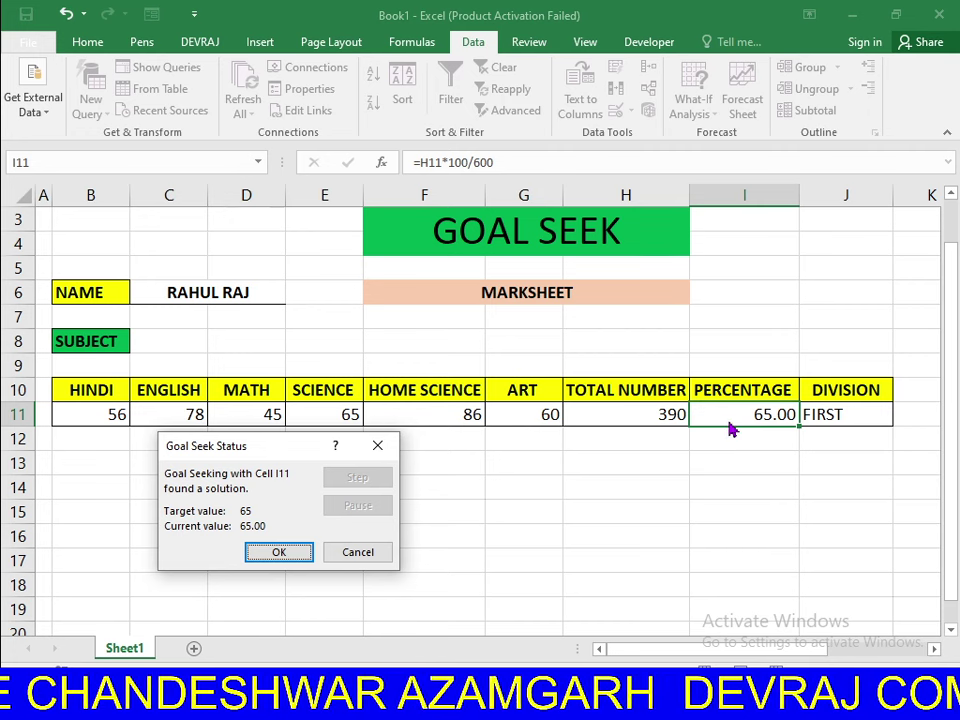
click(362, 560)
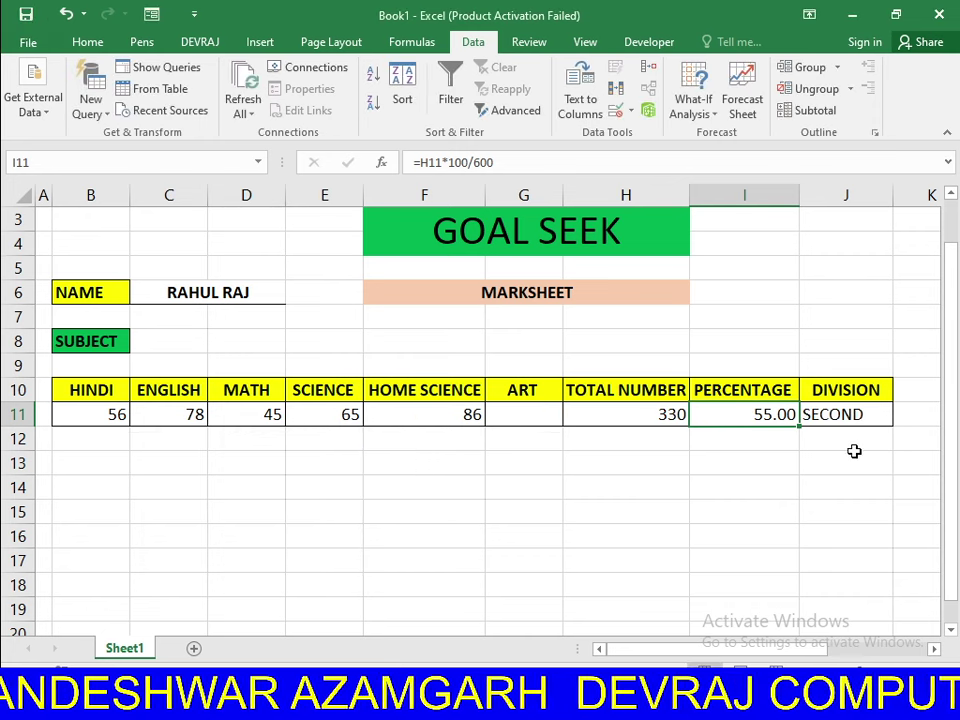
click(665, 443)
- Open Goal Seek on total cell H11 and enter a target value of 370
click(610, 417)
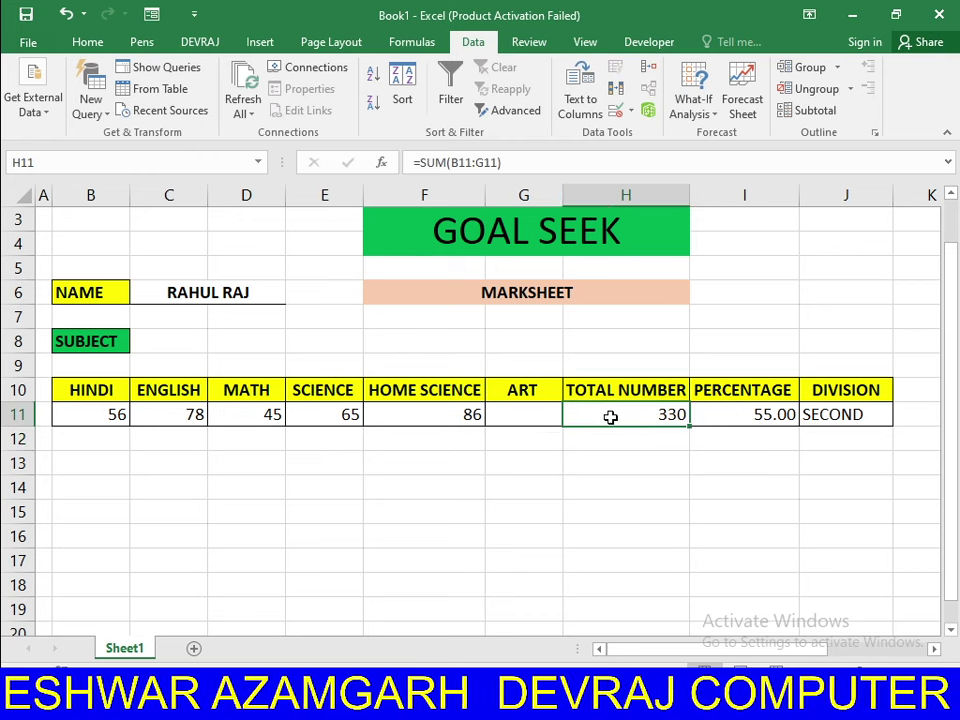
click(703, 118)
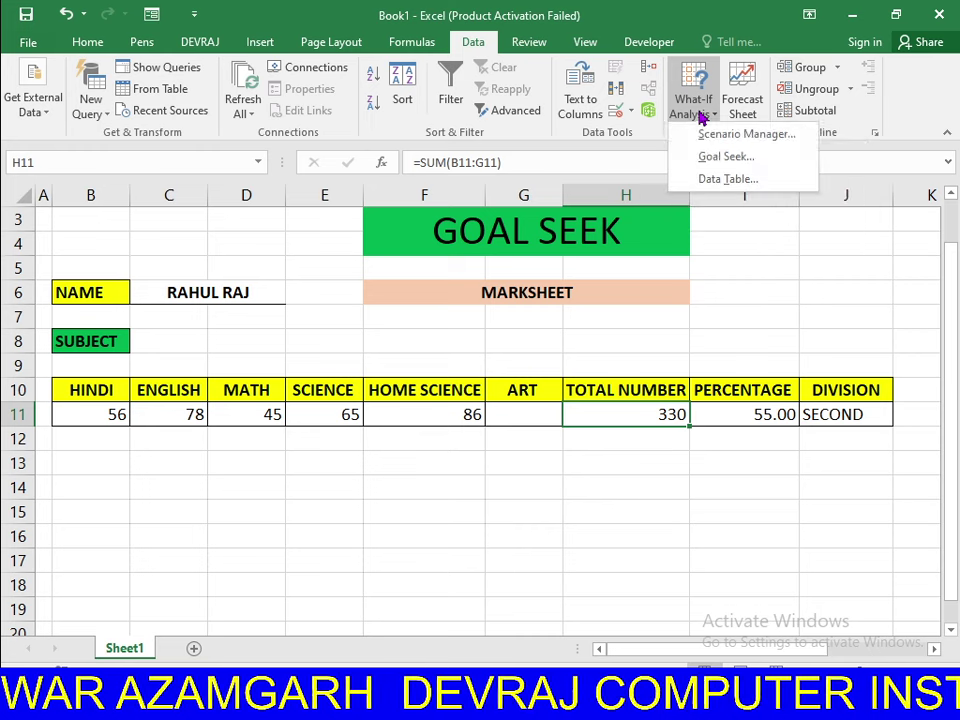
click(718, 168)
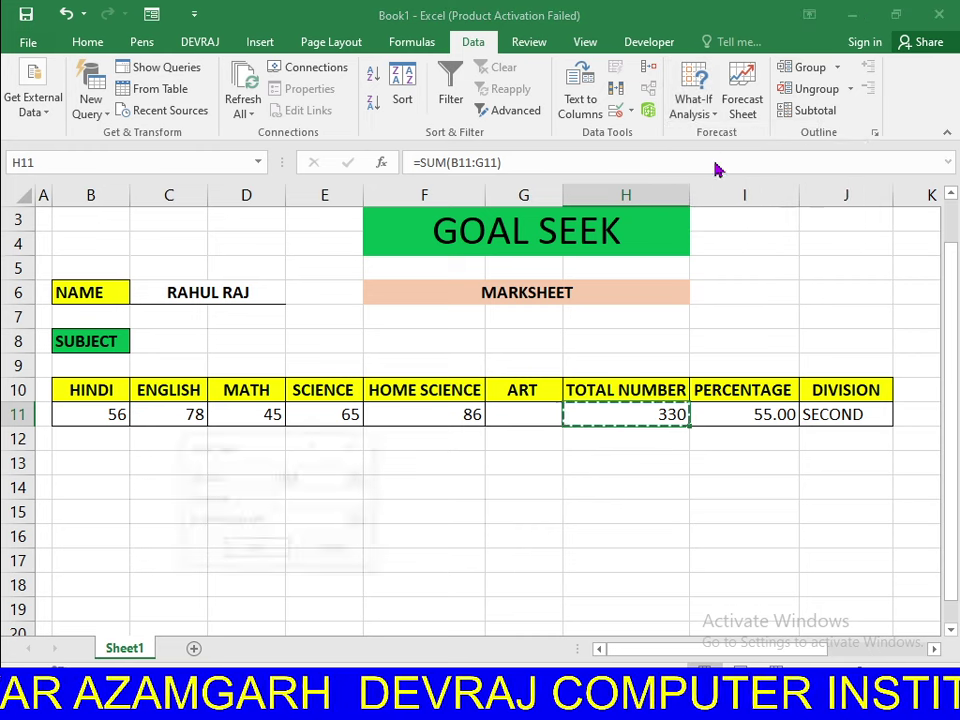
drag(268, 459, 280, 426)
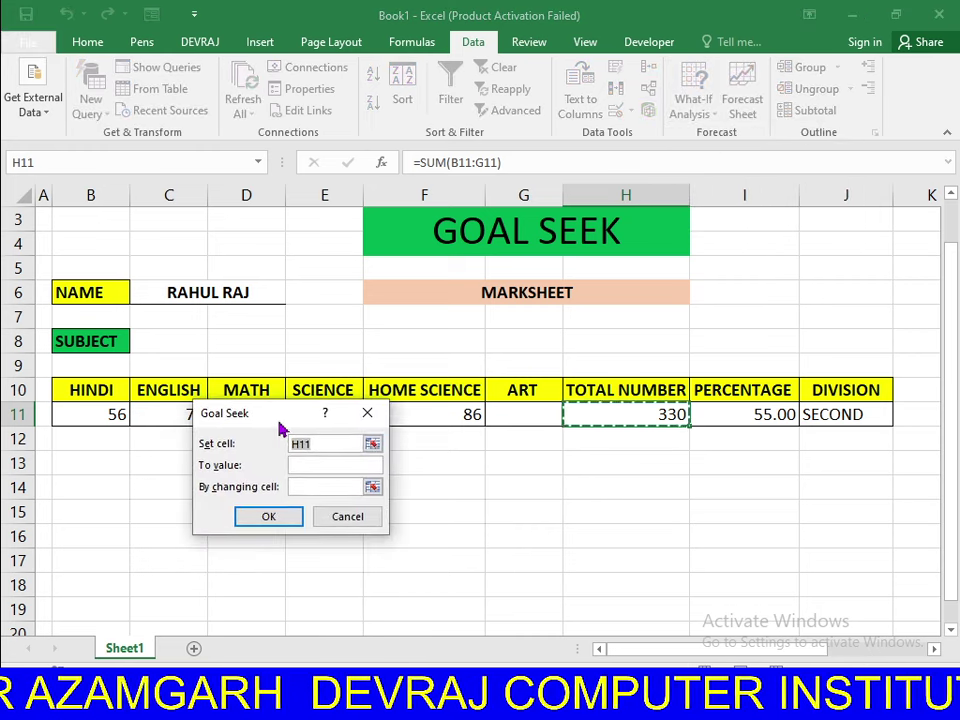
click(313, 465)
text(370)
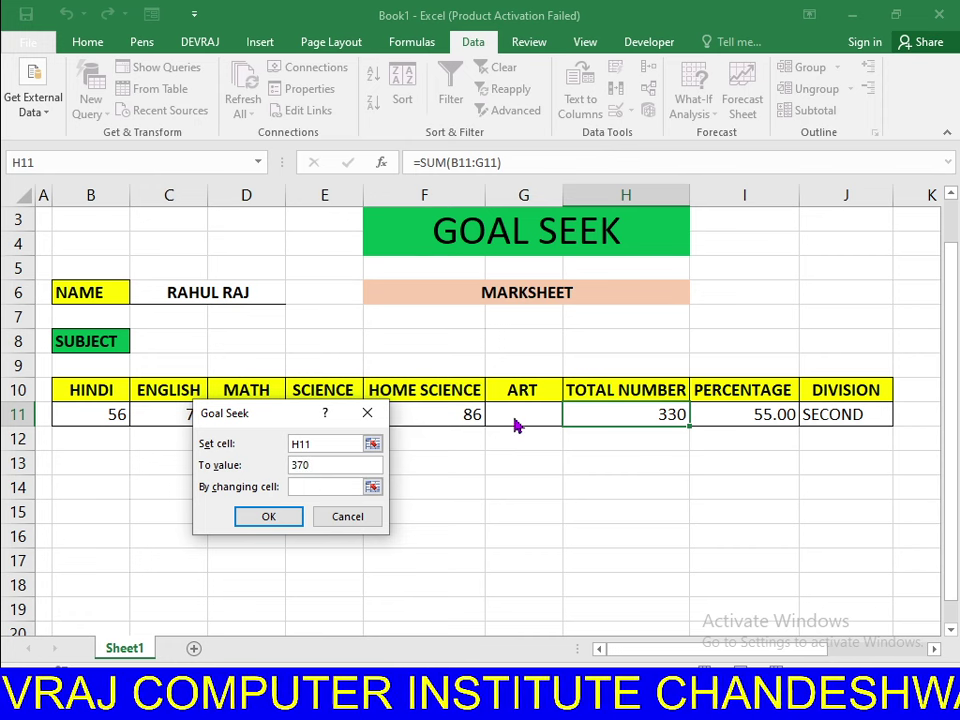
- Solve for a 370 total by changing ART cell G11 (ART 40), then cancel the result
click(307, 487)
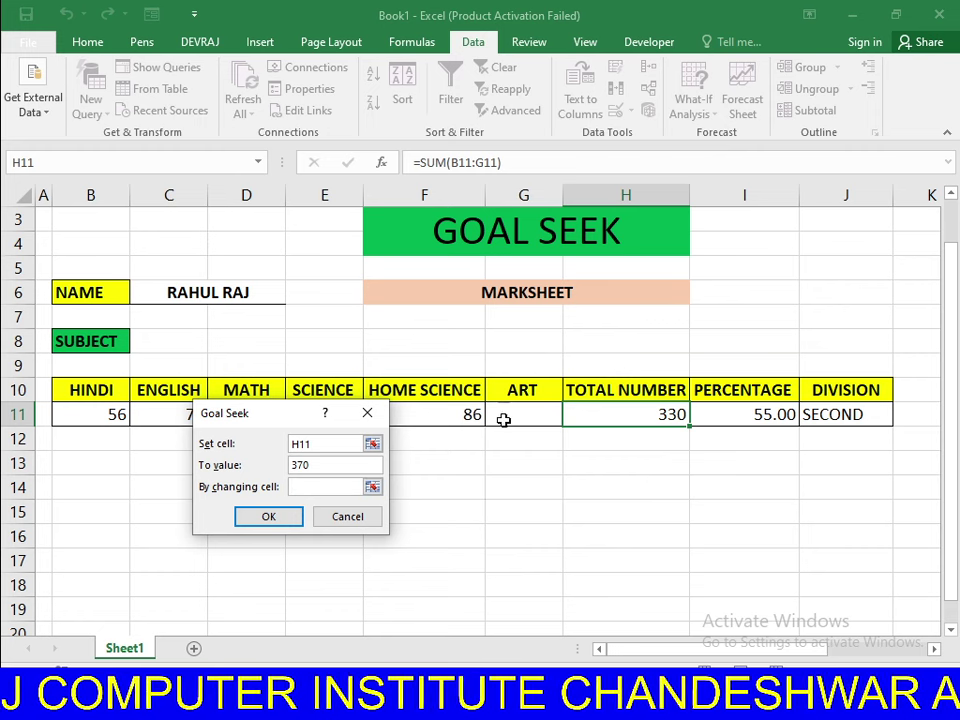
click(517, 411)
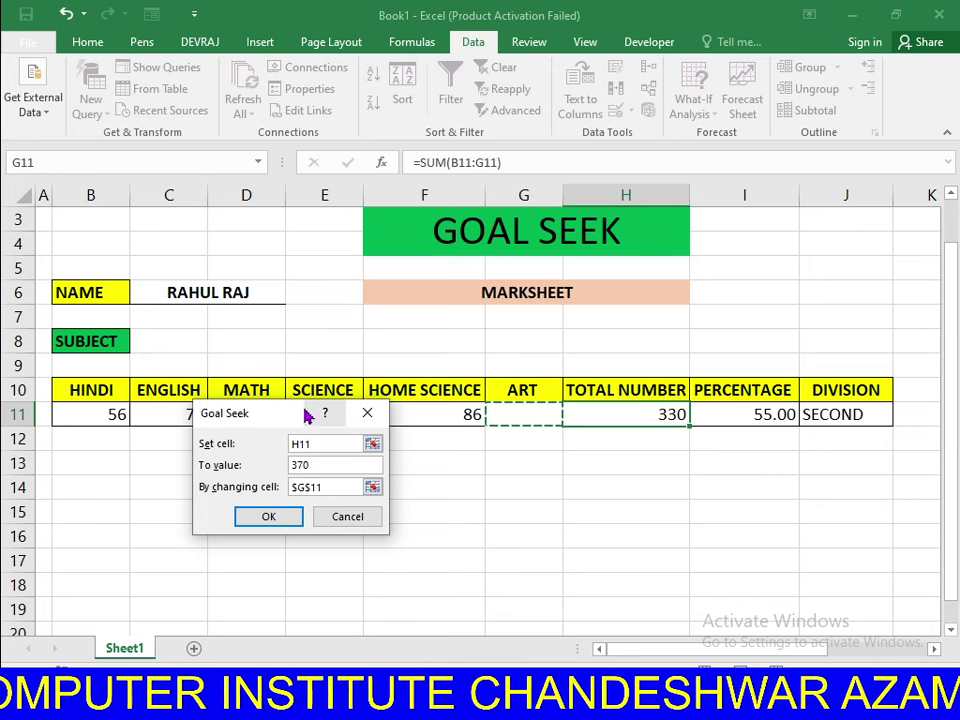
drag(257, 413, 252, 385)
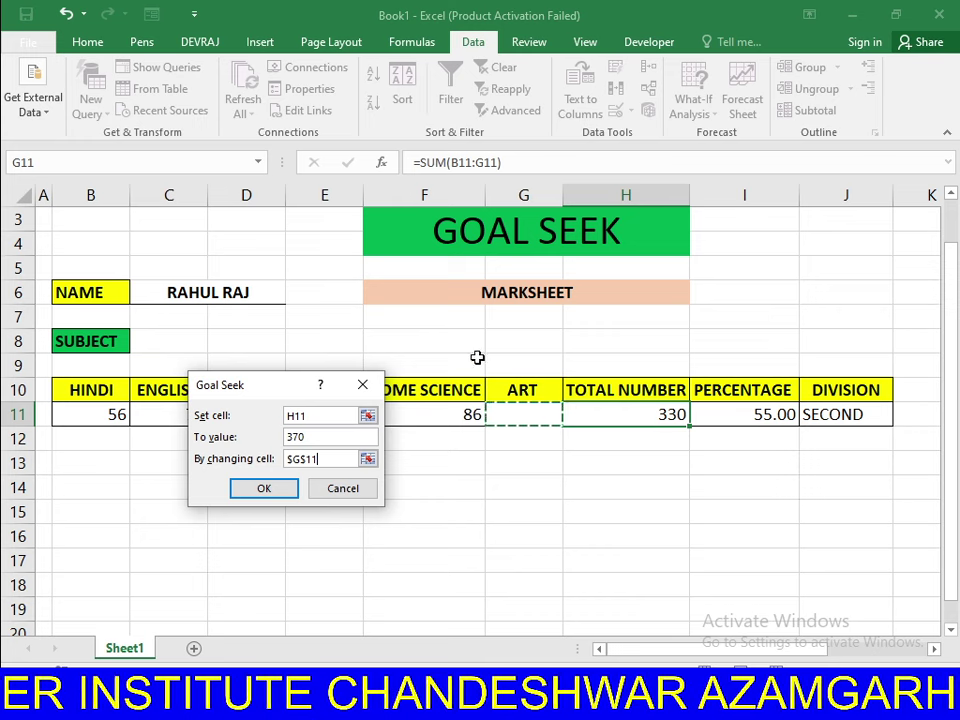
click(265, 488)
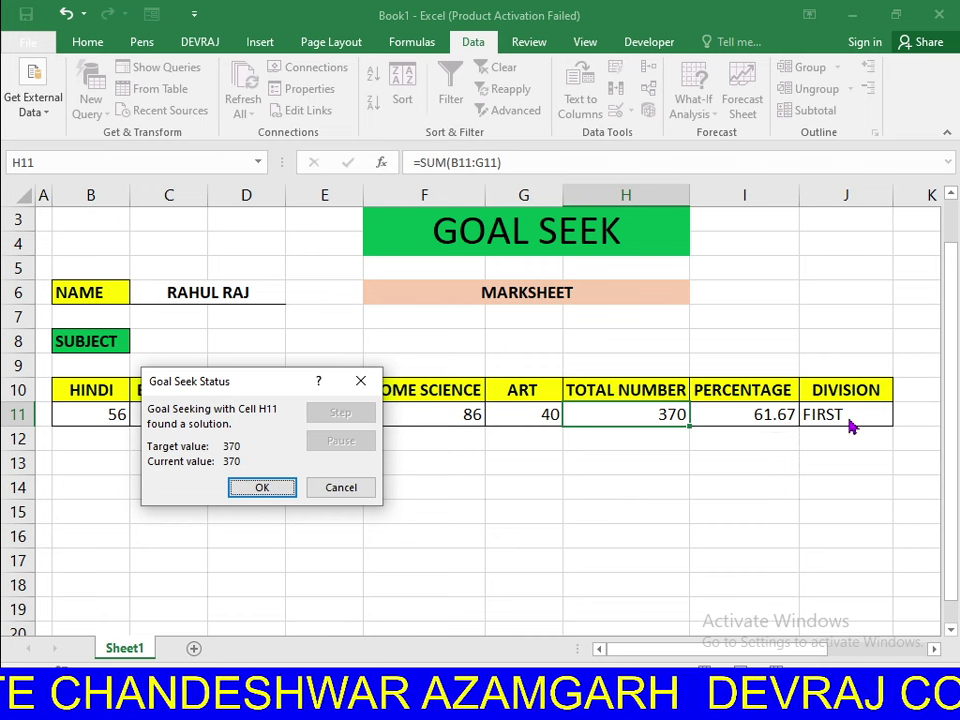
click(362, 492)
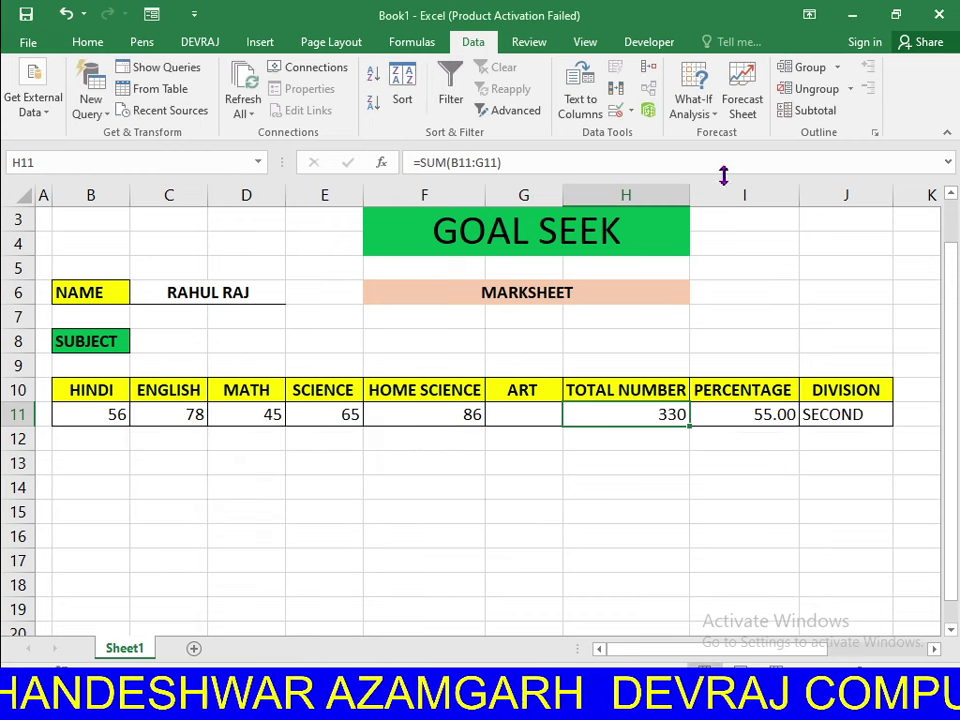
- Reopen Goal Seek from What-If Analysis with total cell H11 as the set cell
click(706, 114)
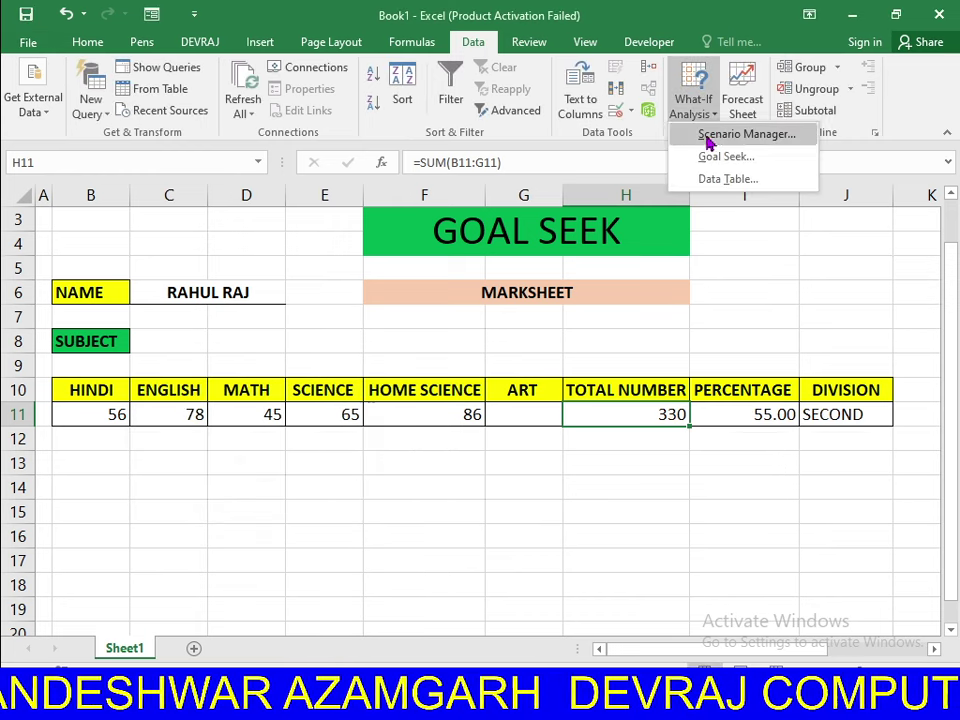
click(712, 156)
mouse_move(237, 389)
mouse_down()
mouse_move(265, 345)
mouse_move(239, 237)
mouse_up()
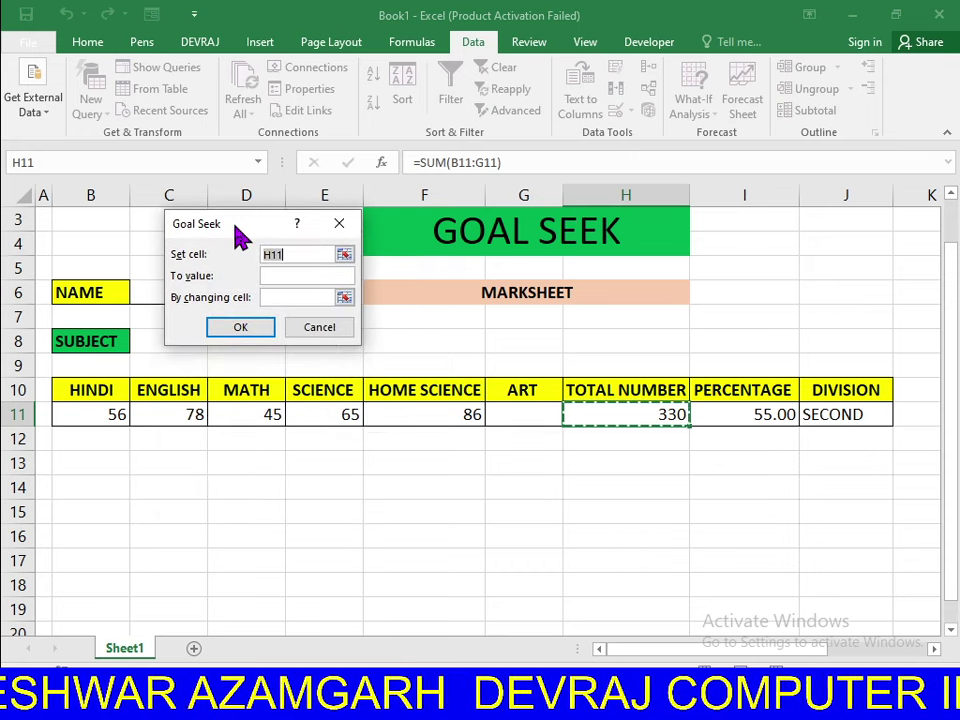